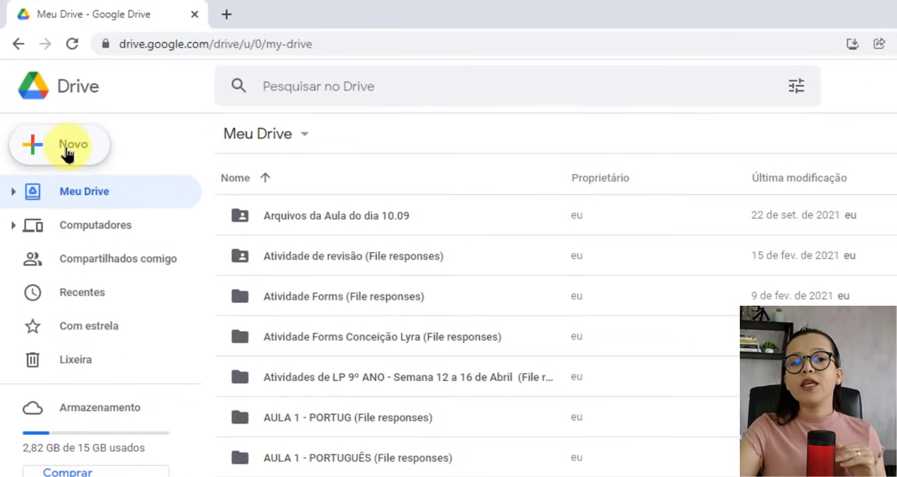
# Step: Create a new Google Forms form from Drive and name it "Atividade modelo"
pyautogui.click(68, 152)
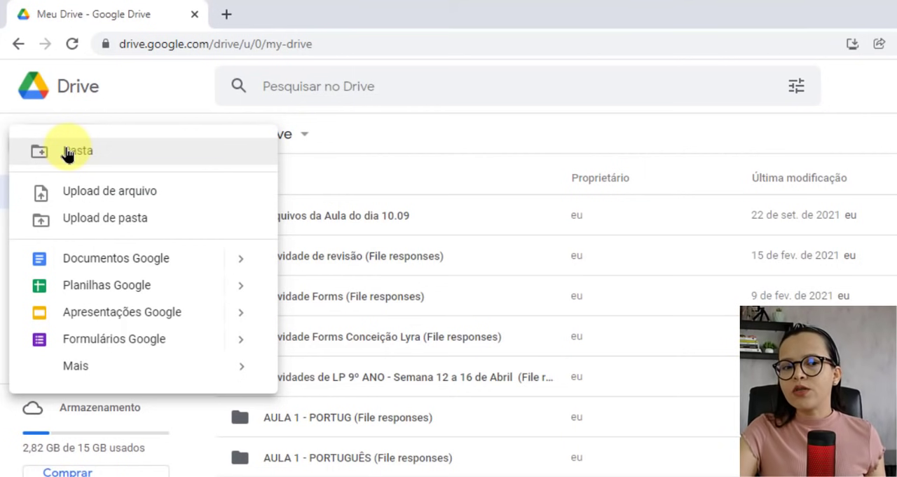
pyautogui.click(127, 342)
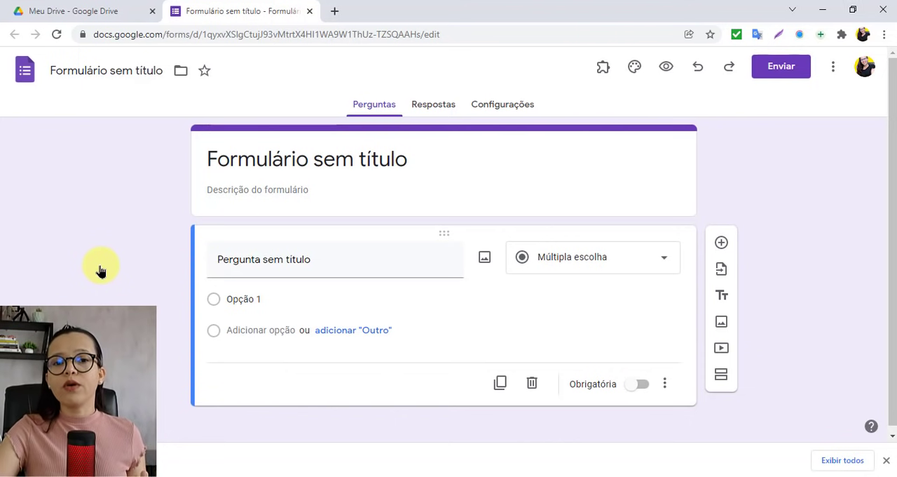
pyautogui.click(77, 73)
pyautogui.write('A')
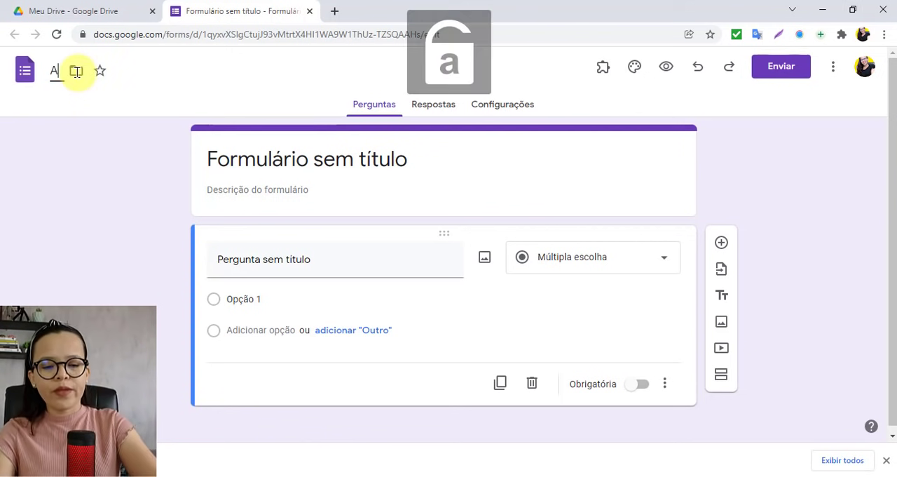
pyautogui.write('tividade m')
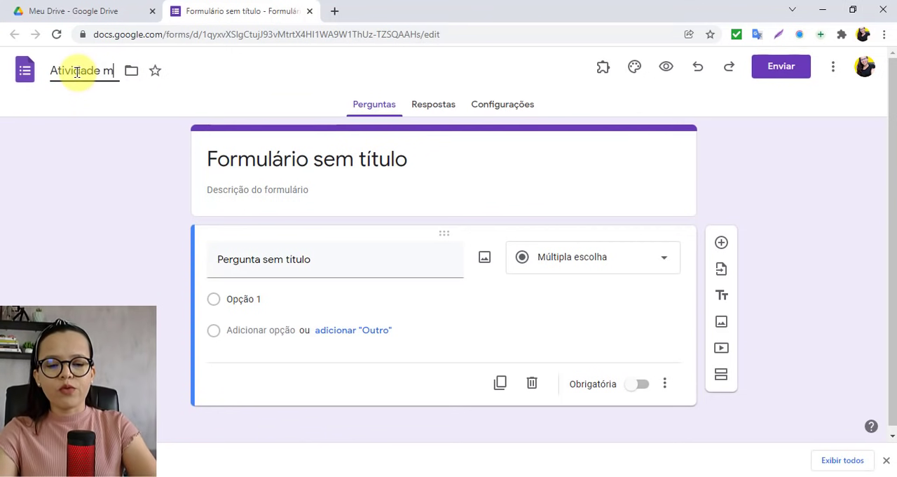
pyautogui.write('odelo')
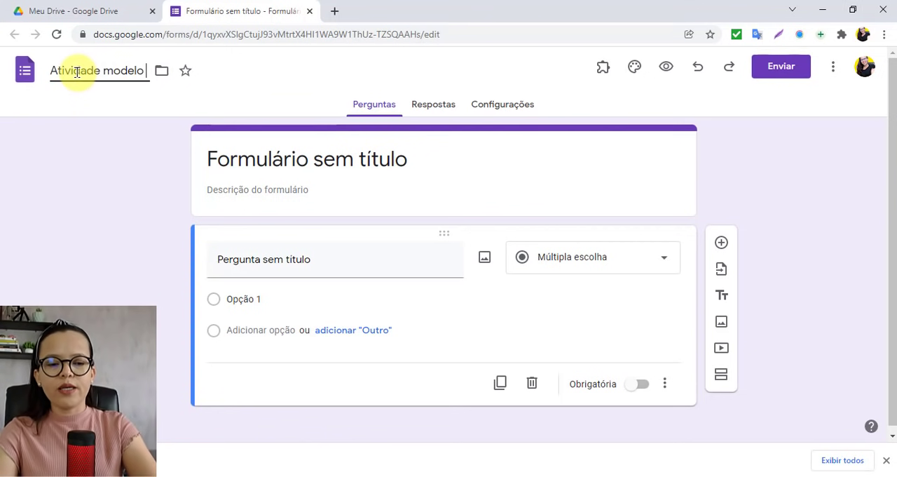
pyautogui.click(136, 206)
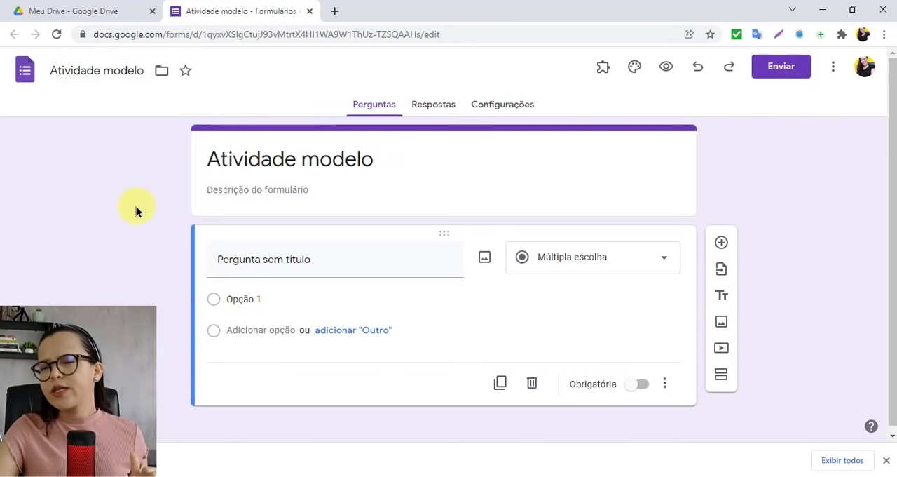
# Step: Look over the form's Respostas and Configurações sections and return to Perguntas
pyautogui.click(279, 254)
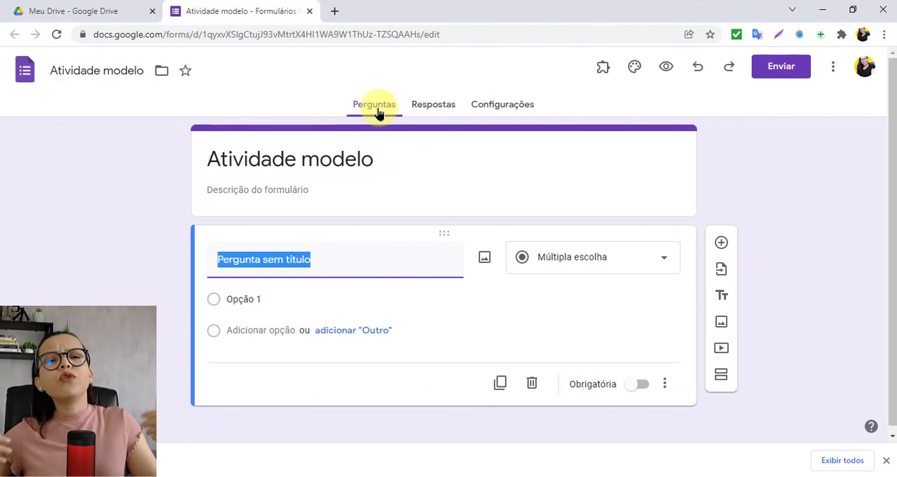
pyautogui.click(433, 114)
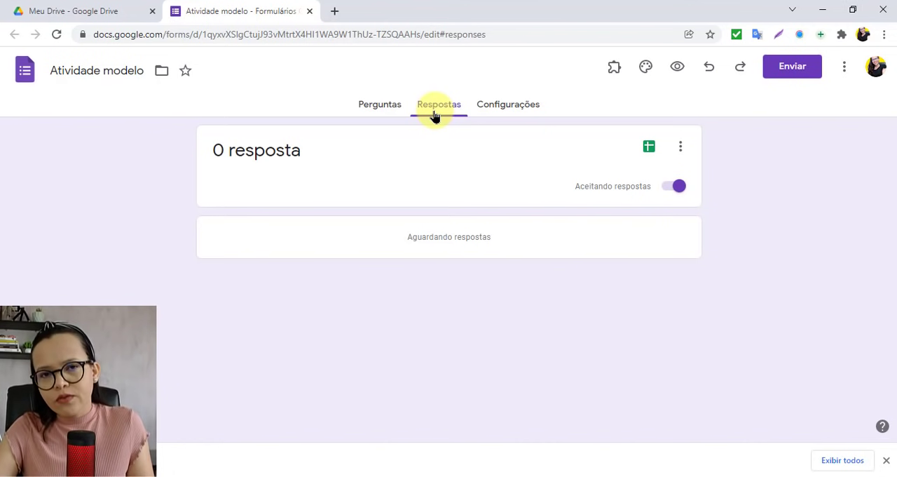
pyautogui.click(494, 108)
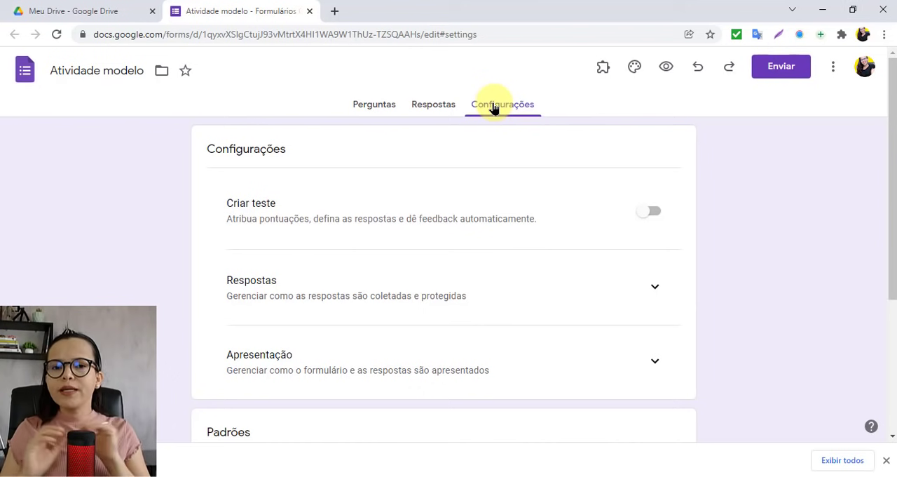
pyautogui.click(368, 101)
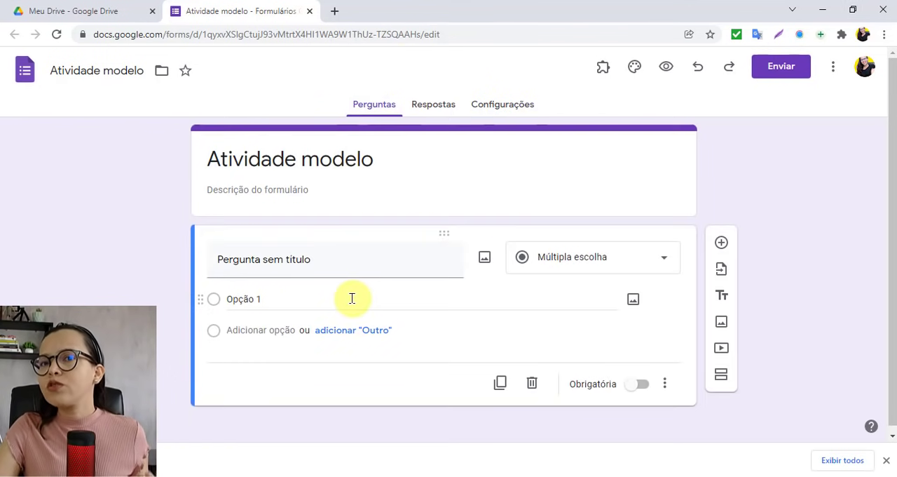
# Step: Enable Criar teste in the form's settings and review the grade release and participant options
pyautogui.click(500, 108)
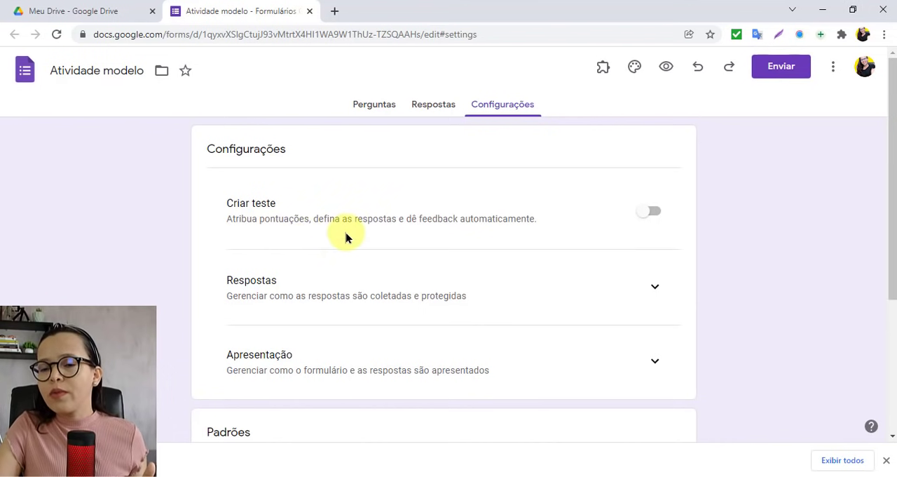
pyautogui.click(660, 218)
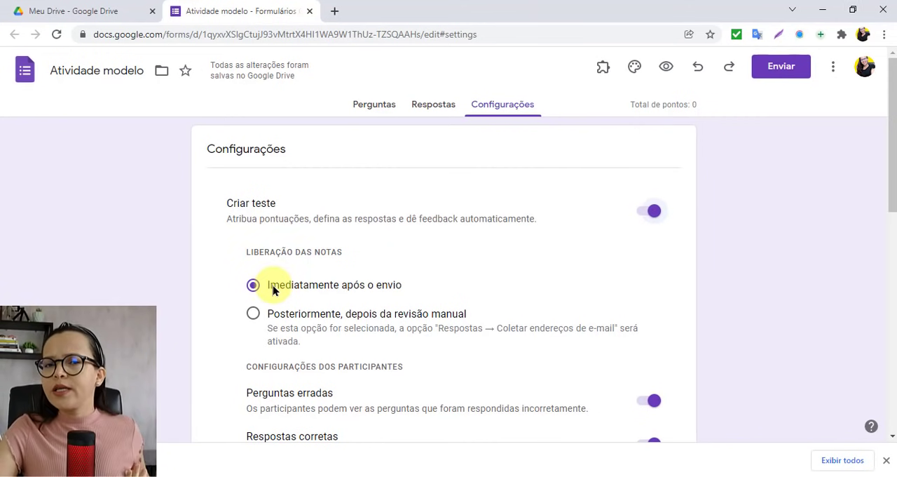
pyautogui.scroll(-1, 186, 372)
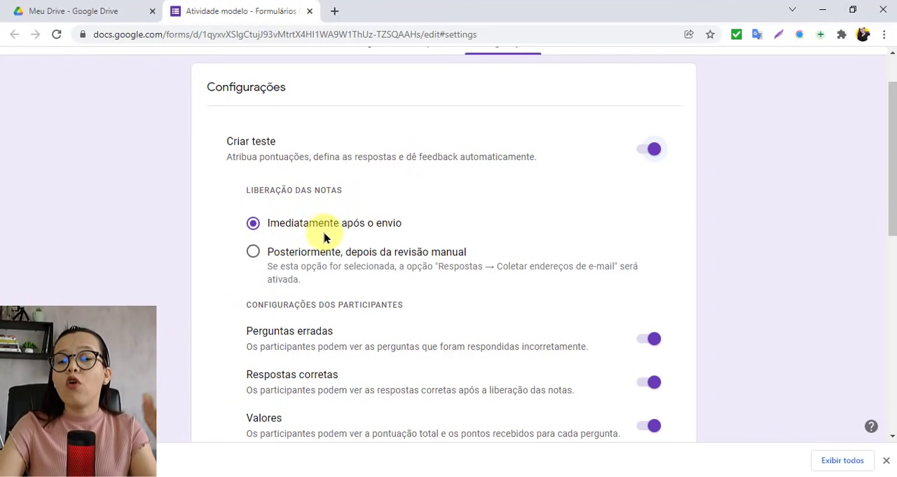
pyautogui.scroll(-2, 324, 238)
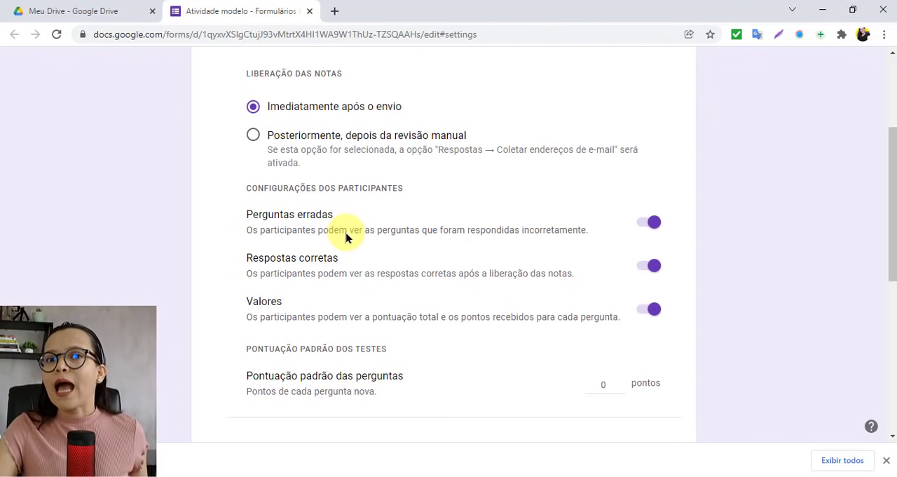
# Step: Switch the Perguntas erradas and Valores participant settings off and back on
pyautogui.click(652, 223)
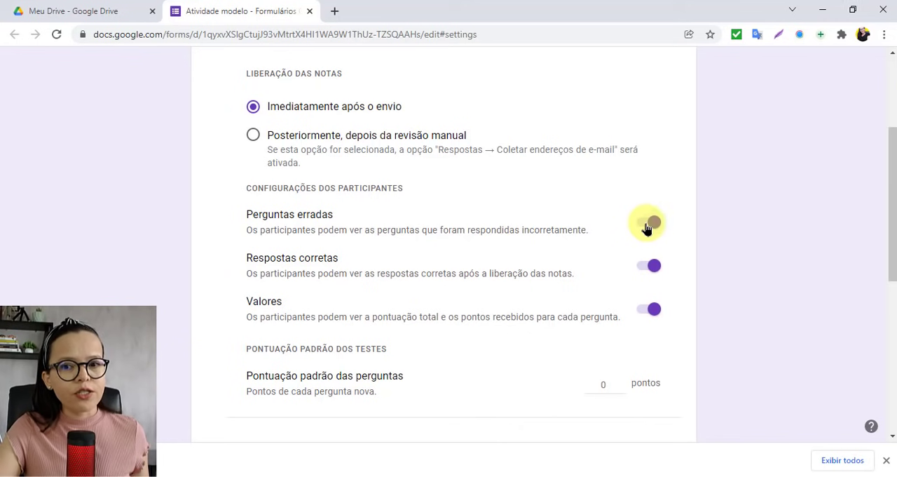
pyautogui.click(647, 224)
pyautogui.click(656, 224)
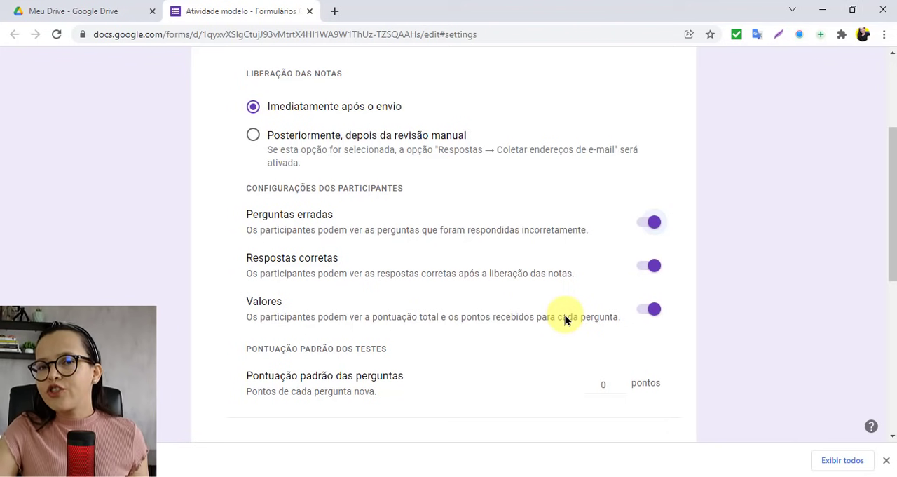
pyautogui.click(639, 311)
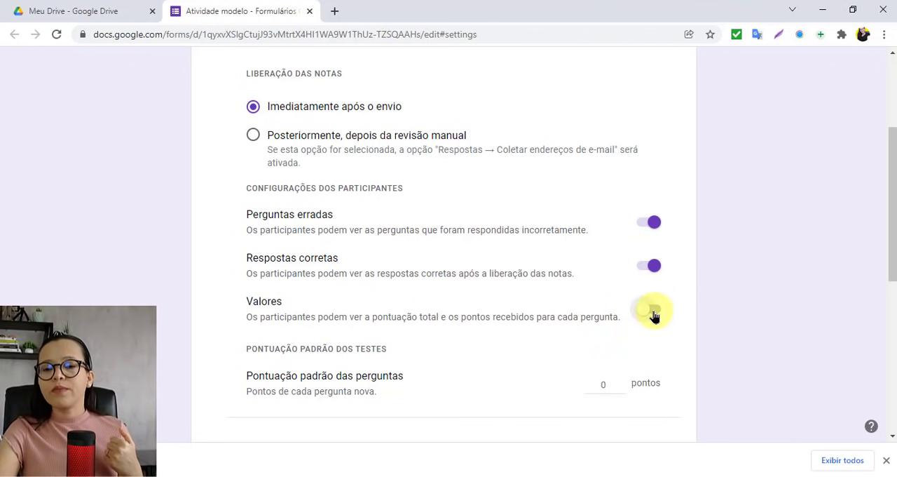
pyautogui.click(653, 313)
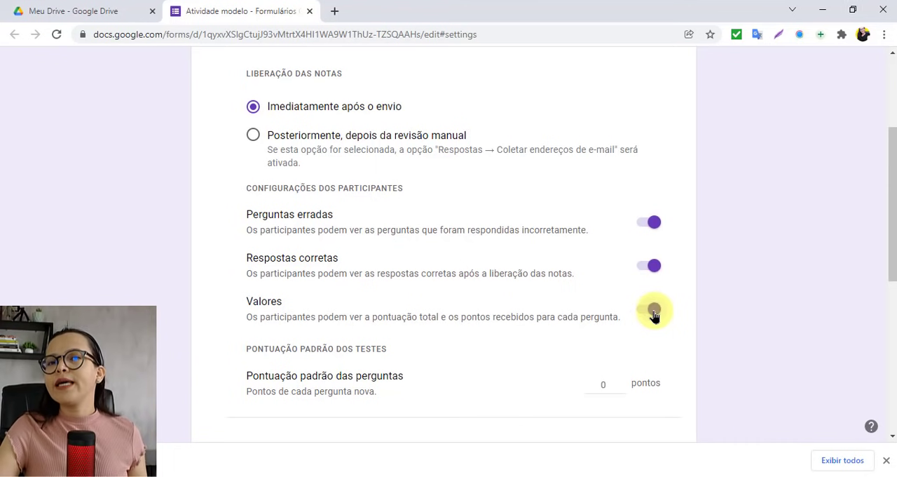
# Step: Set the default score for new questions (Pontuação padrão das perguntas) to 1 point
pyautogui.scroll(-1, 653, 280)
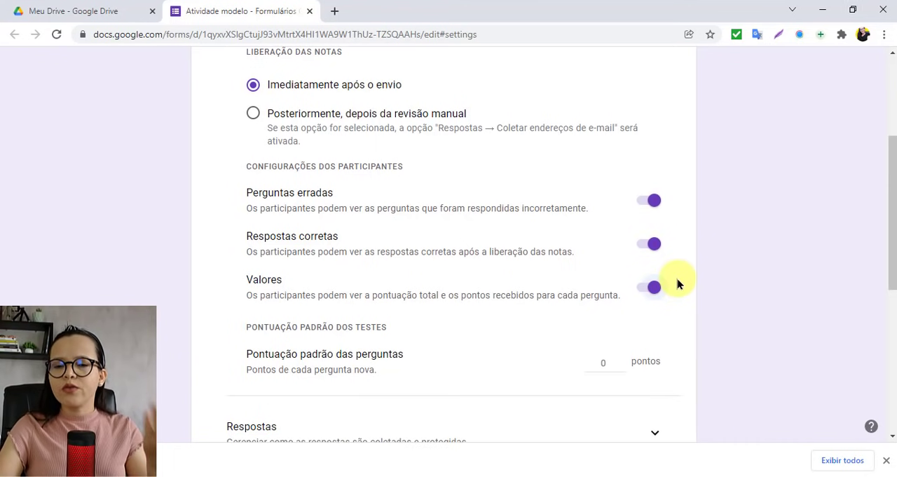
pyautogui.scroll(-2, 481, 334)
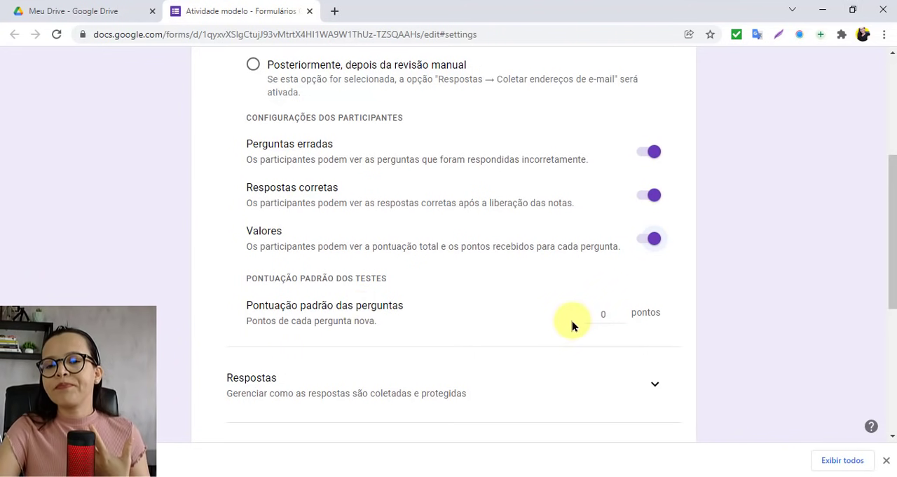
pyautogui.doubleClick(609, 317)
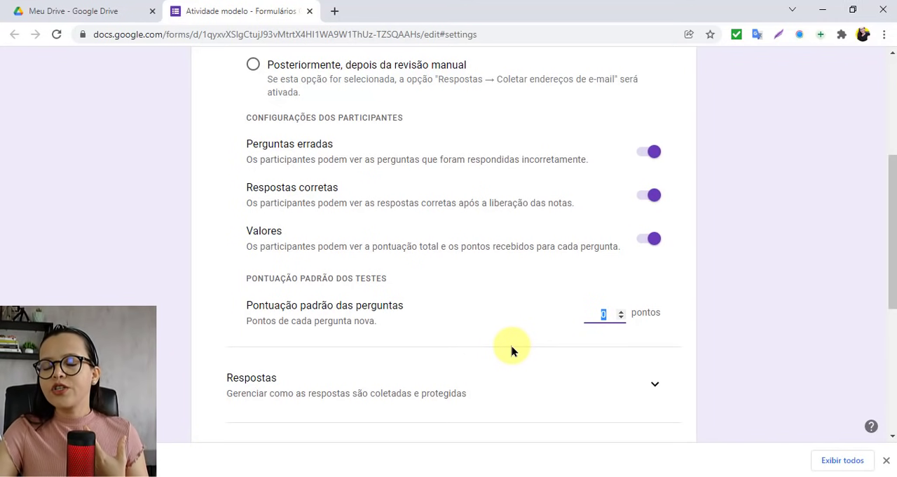
pyautogui.write('1')
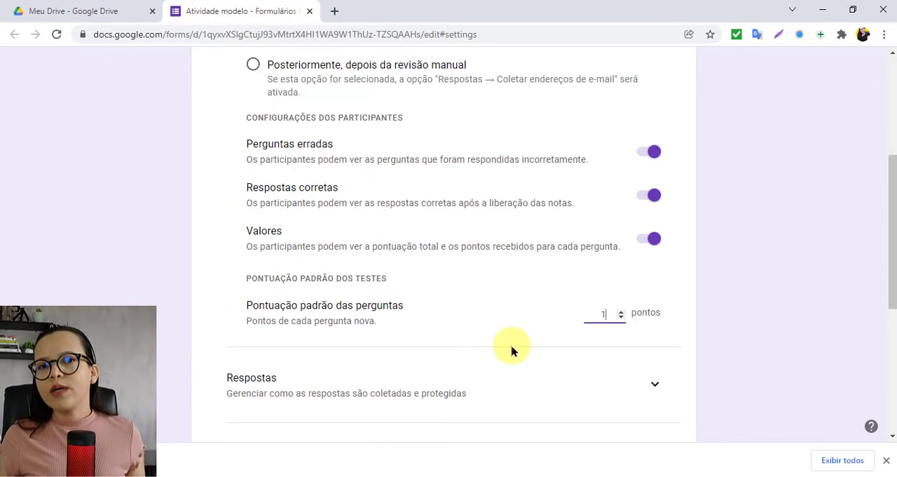
pyautogui.press('BackSpace')
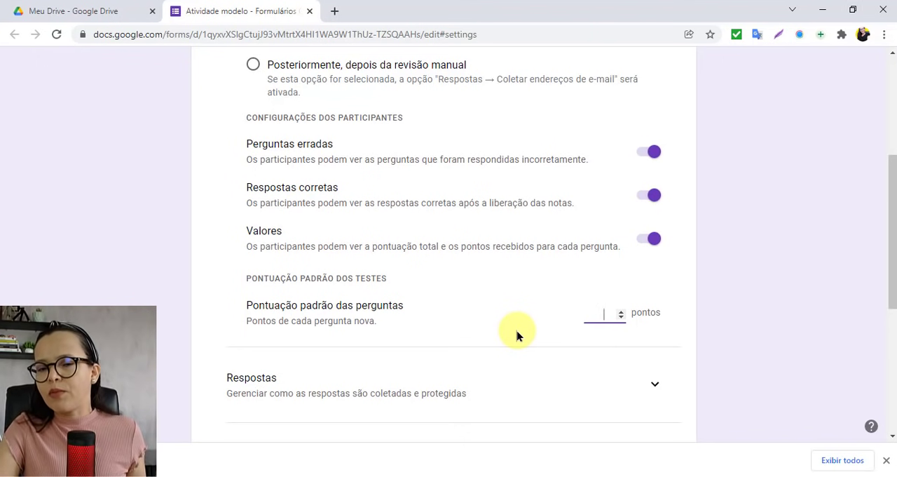
# Step: Expand the Respostas settings and review the options for e-mail collection, response copies, response editing and limiting to one response
pyautogui.scroll(-1, 516, 336)
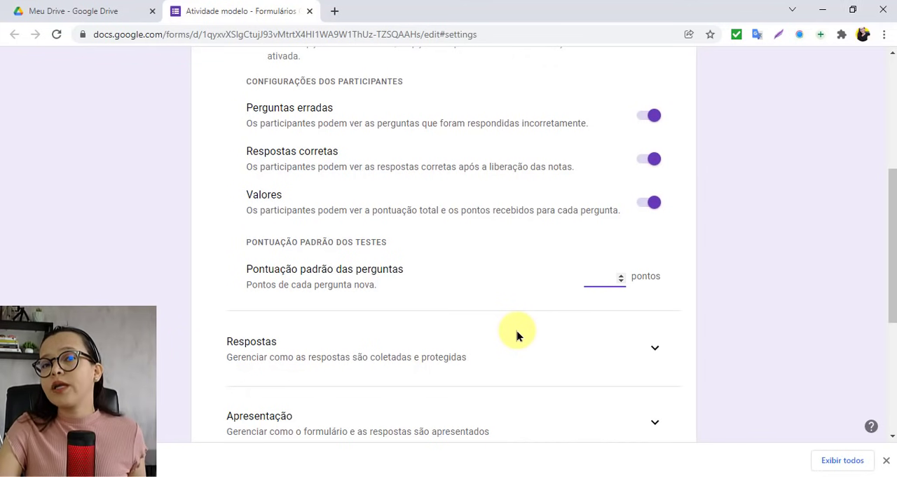
pyautogui.scroll(-1, 517, 336)
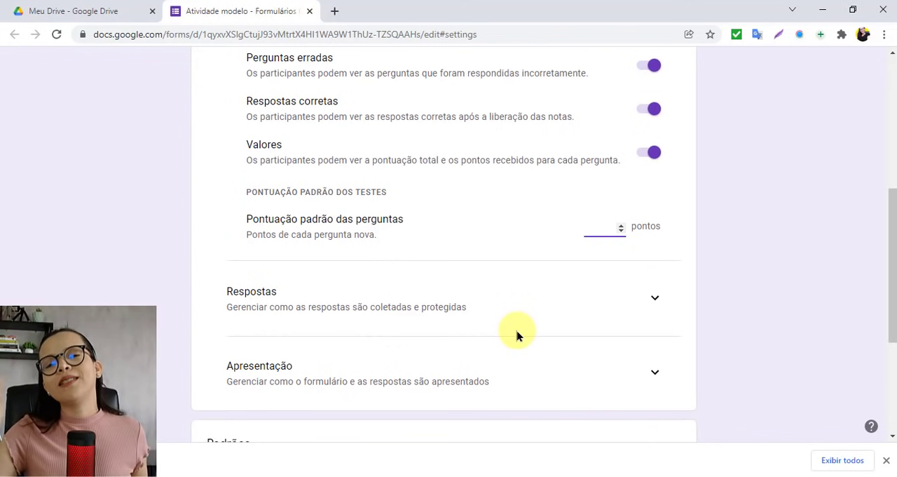
pyautogui.scroll(5, 517, 337)
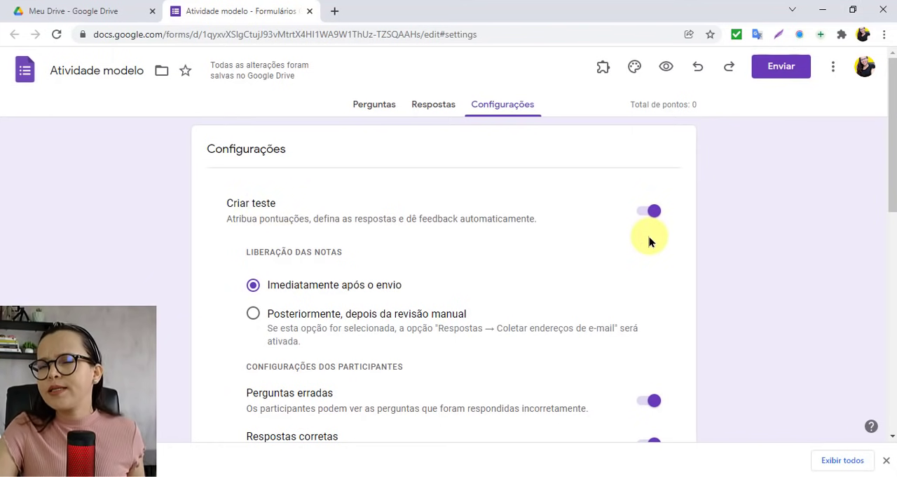
pyautogui.scroll(-5, 649, 239)
pyautogui.scroll(-2, 649, 236)
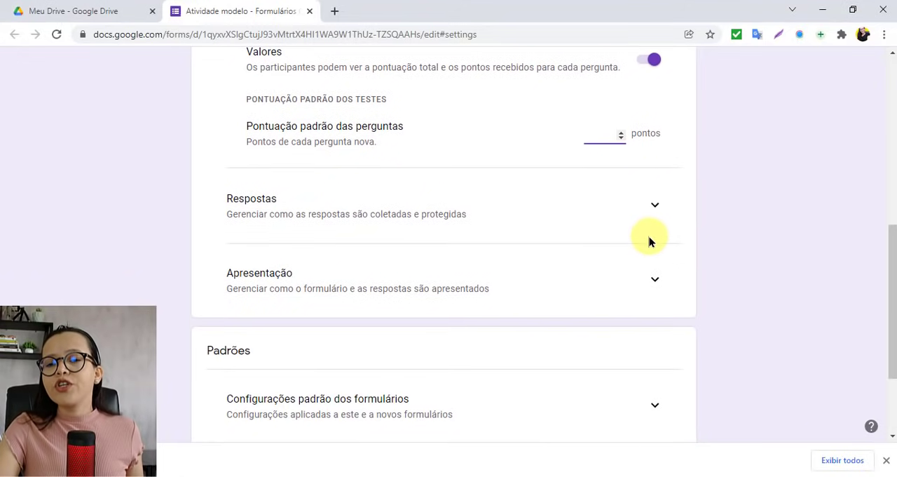
pyautogui.click(652, 207)
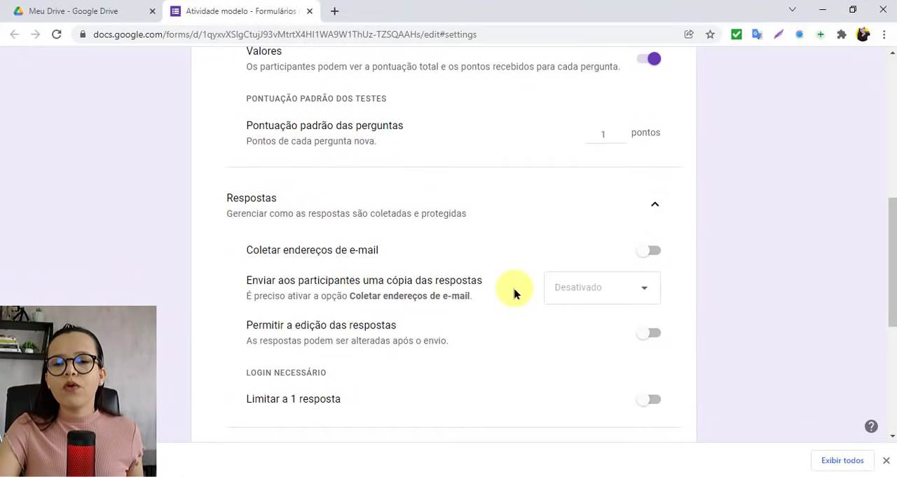
pyautogui.scroll(-1, 515, 292)
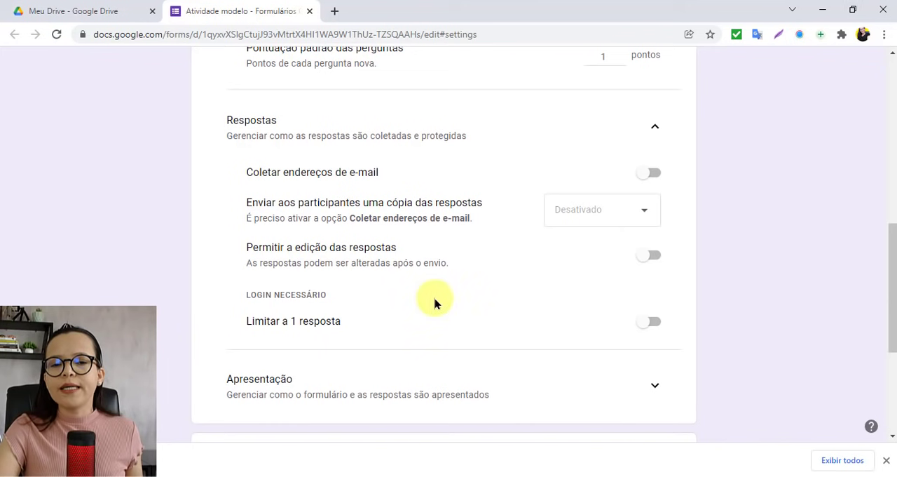
pyautogui.scroll(-2, 615, 326)
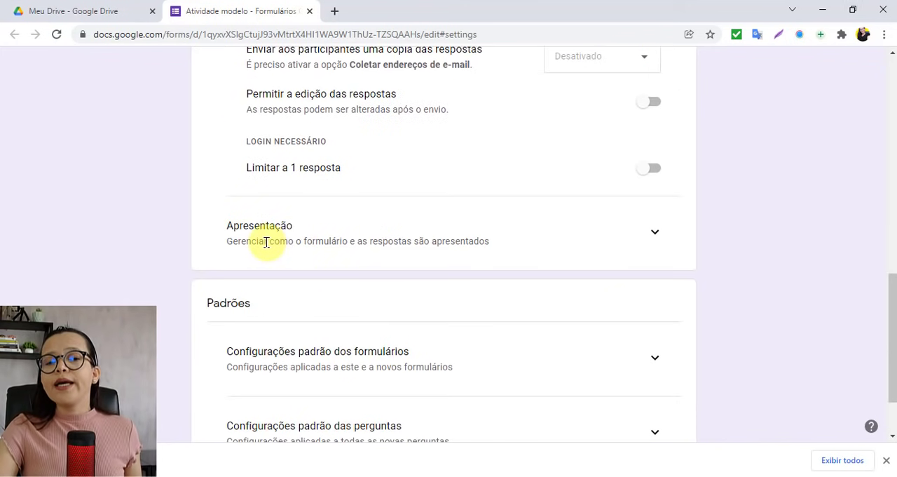
# Step: Expand the Apresentação settings and disable Mostrar link para enviar outra resposta
pyautogui.click(649, 235)
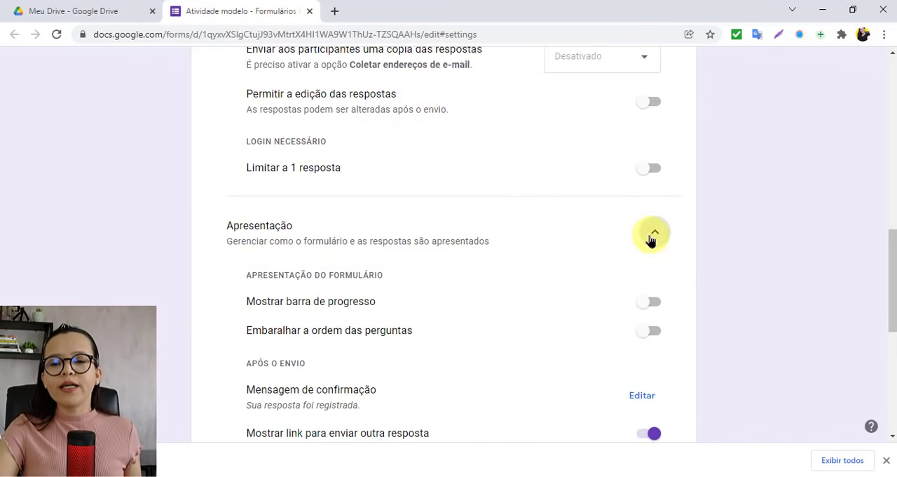
pyautogui.click(649, 236)
pyautogui.click(649, 235)
pyautogui.scroll(-1, 651, 240)
pyautogui.scroll(-2, 651, 240)
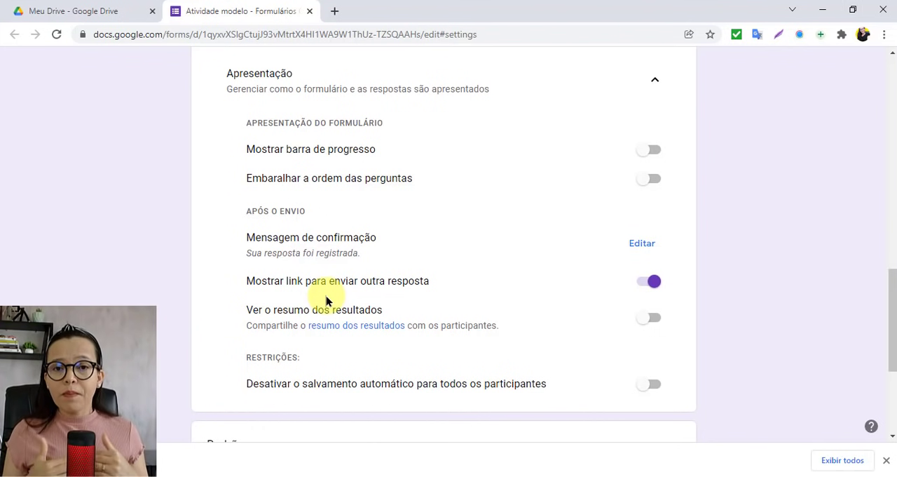
pyautogui.click(643, 285)
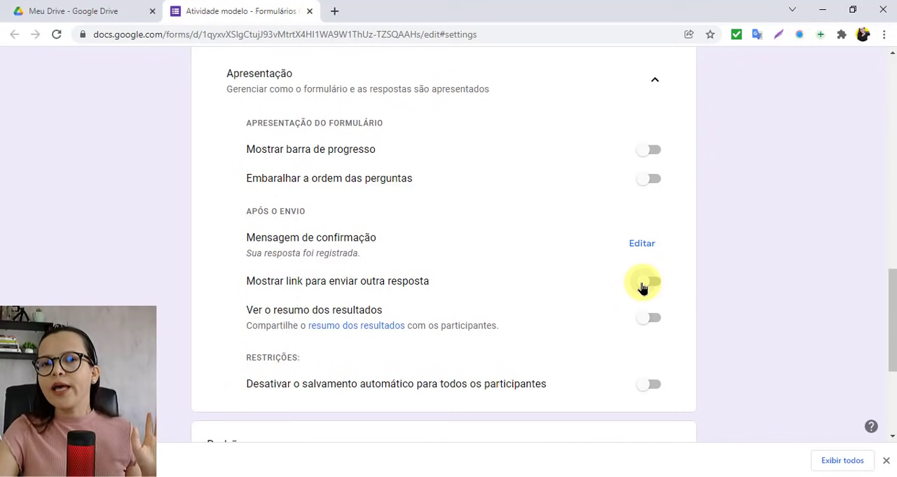
# Step: Expand Configurações padrão dos formulários under Padrões to review the default e-mail collection option
pyautogui.scroll(-3, 644, 287)
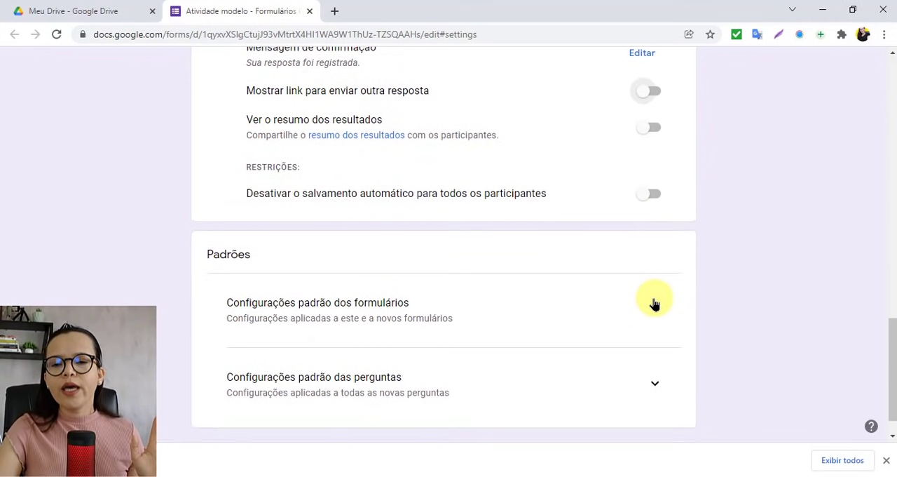
pyautogui.click(658, 311)
pyautogui.scroll(-1, 657, 310)
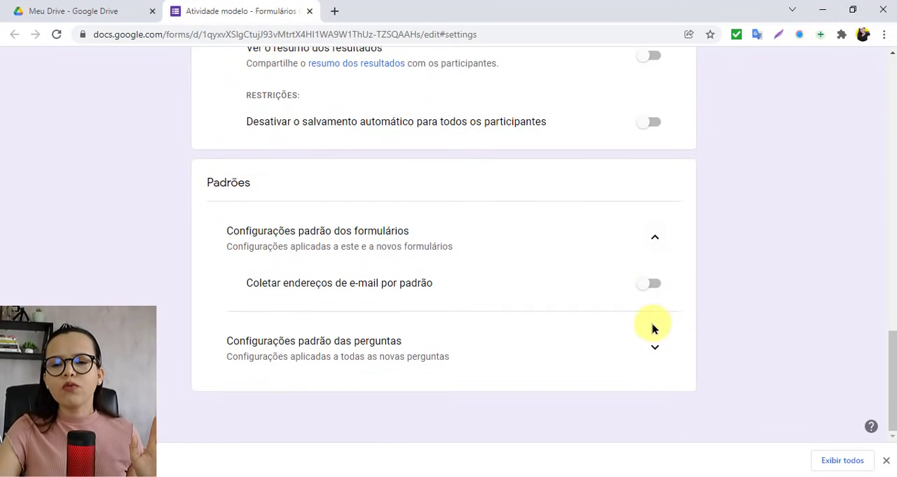
# Step: Expand Configurações padrão das perguntas under Padrões to review the option that makes questions required by default
pyautogui.click(644, 360)
pyautogui.scroll(-1, 645, 361)
pyautogui.scroll(7, 645, 361)
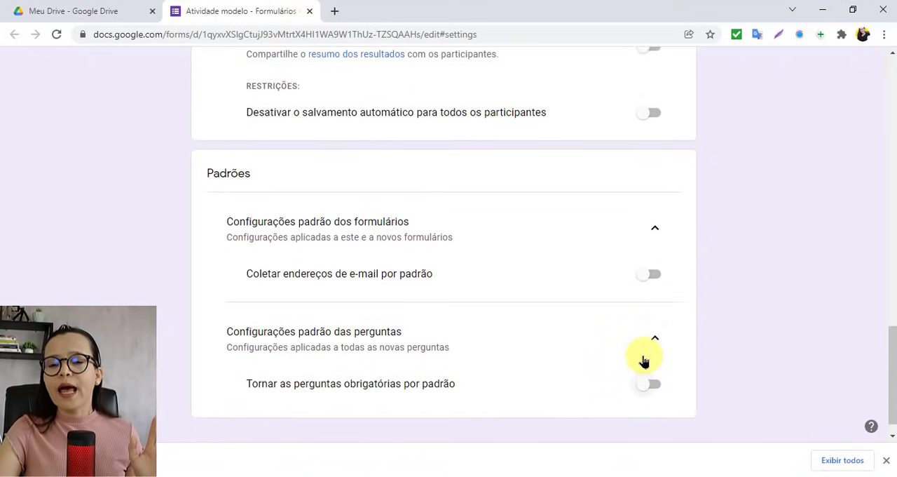
pyautogui.scroll(10, 643, 359)
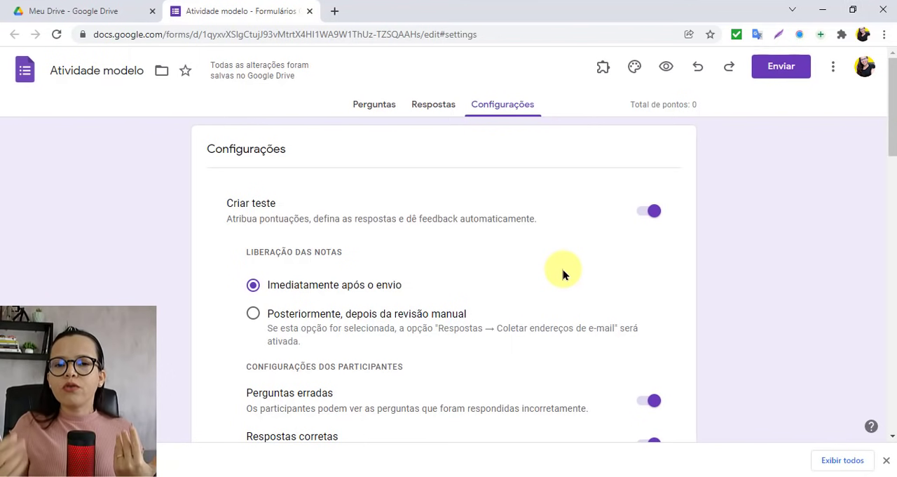
# Step: Return to the form's questions and fill in the form description with a row of dots as placeholder text
pyautogui.click(362, 105)
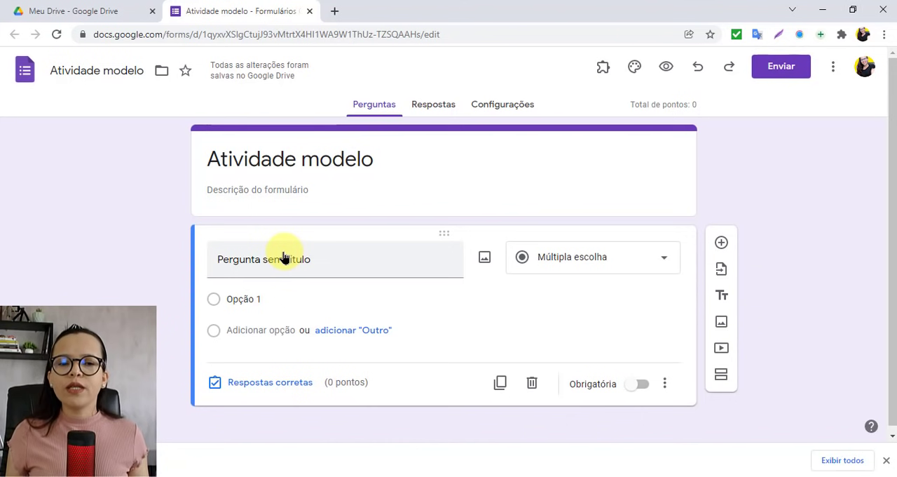
pyautogui.click(244, 191)
pyautogui.write('....')
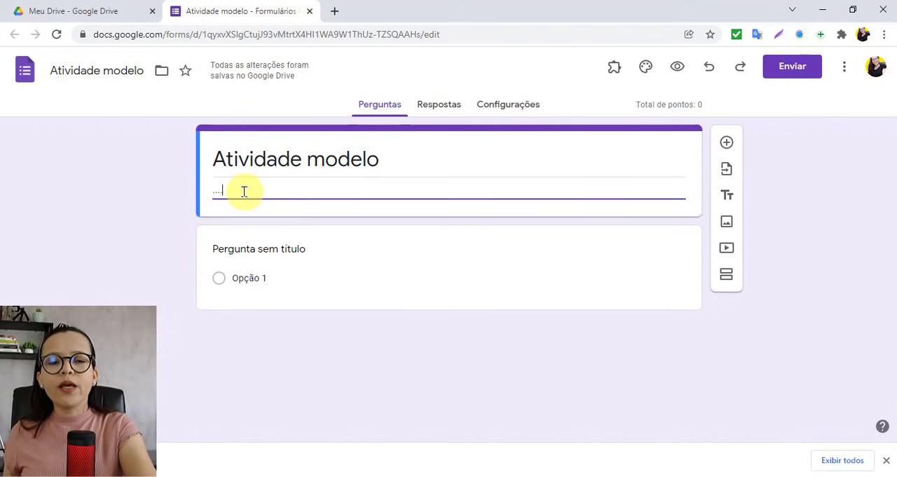
pyautogui.write('...............................')
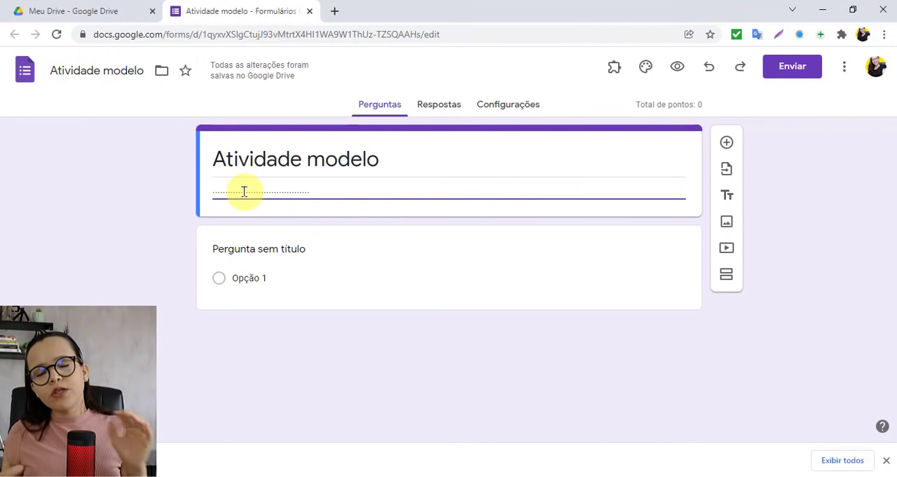
pyautogui.click(227, 414)
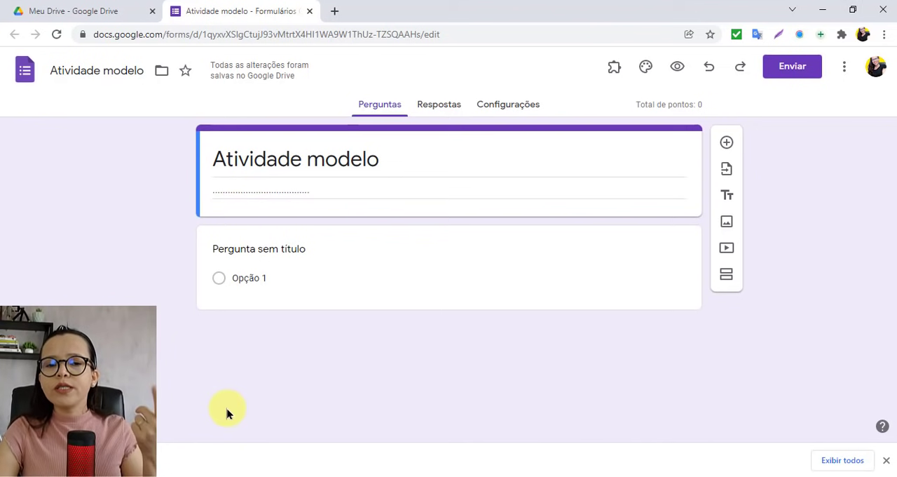
# Step: Replace the first question's placeholder title with NOME
pyautogui.click(355, 276)
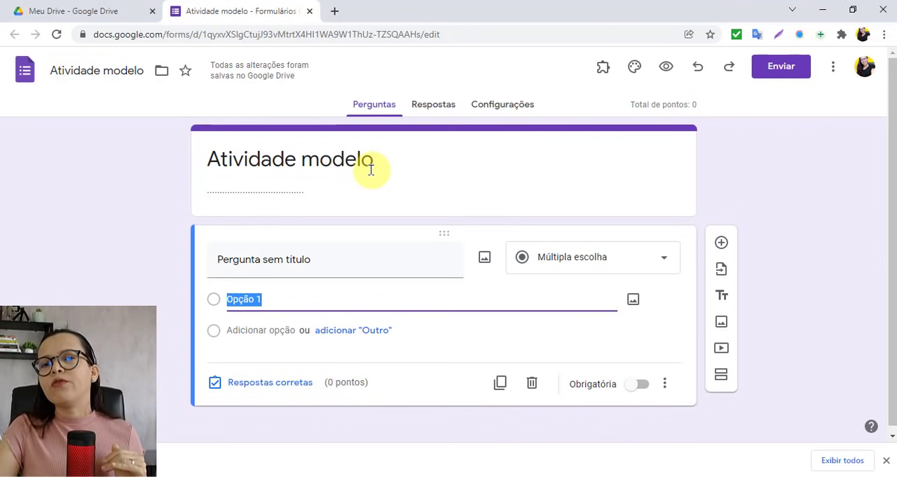
pyautogui.click(294, 252)
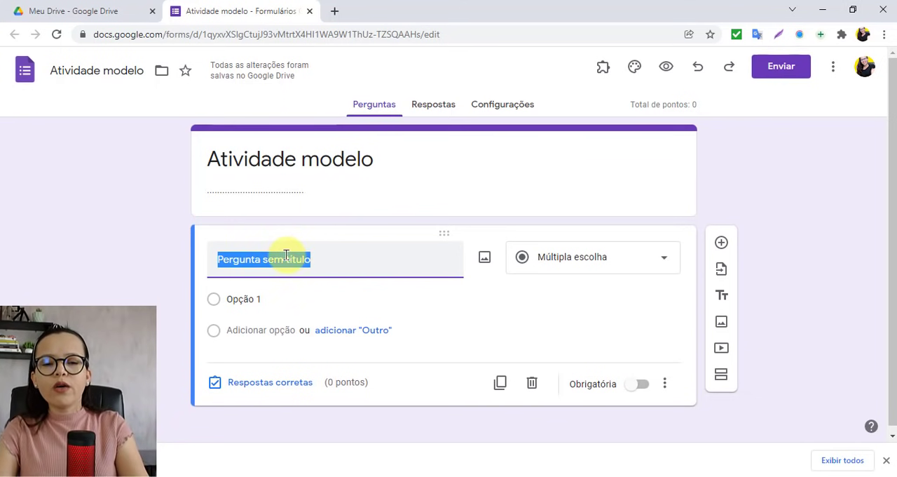
pyautogui.click(64, 295)
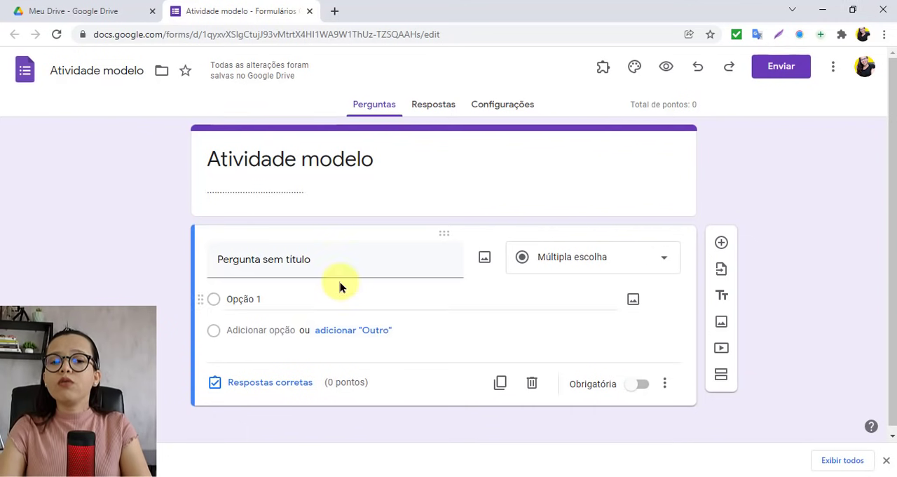
pyautogui.click(315, 257)
pyautogui.press('capslock')
pyautogui.write('N')
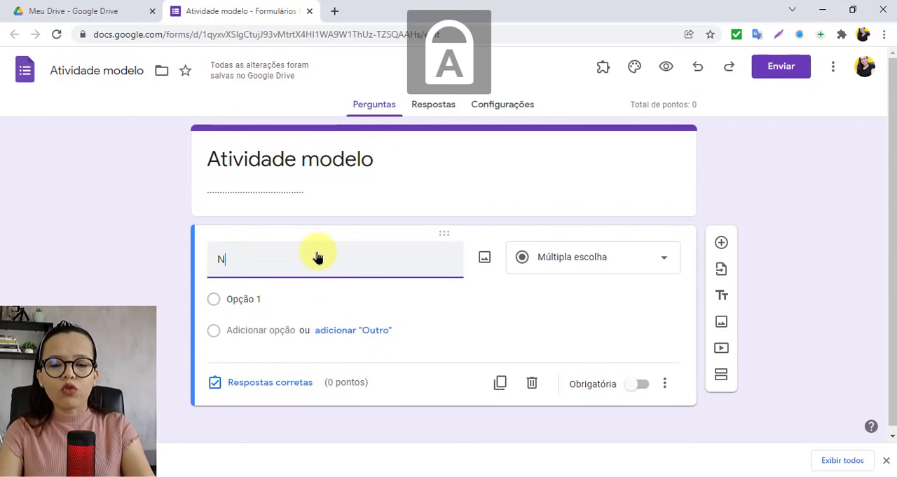
pyautogui.write('OME')
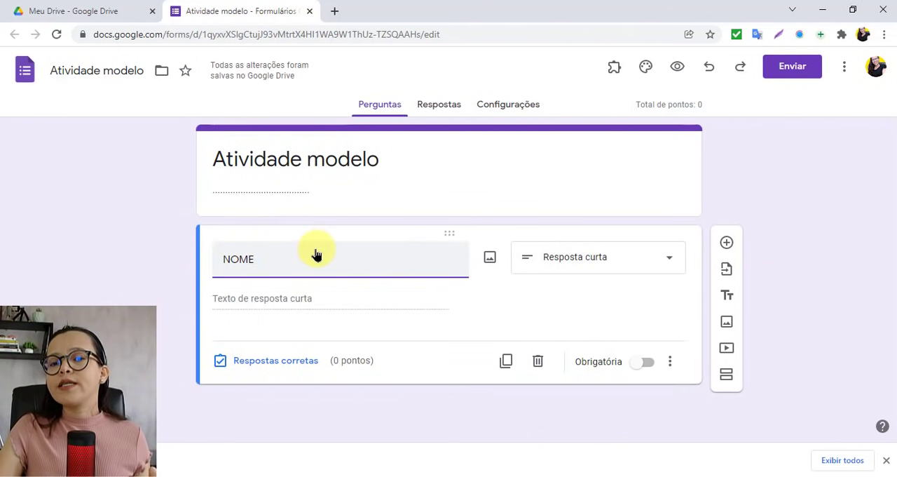
# Step: Switch the NOME question's answer type to Múltipla escolha and back to Resposta curta
pyautogui.click(595, 257)
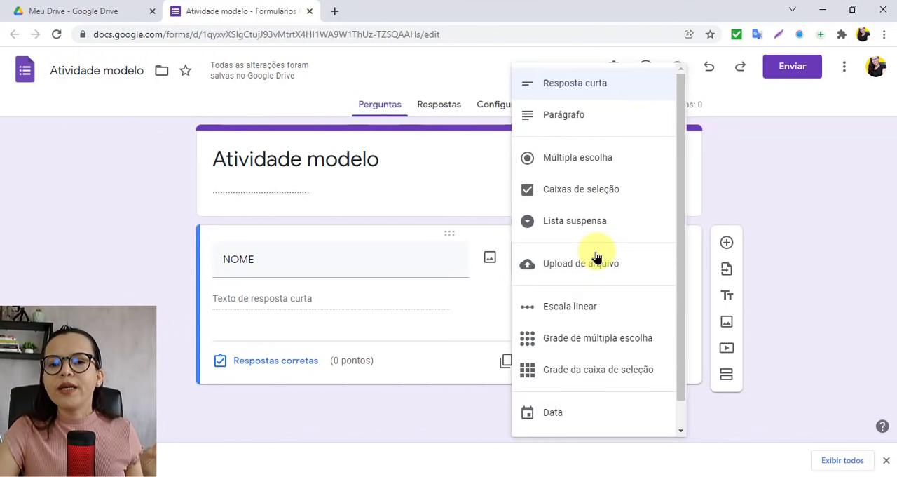
pyautogui.click(557, 165)
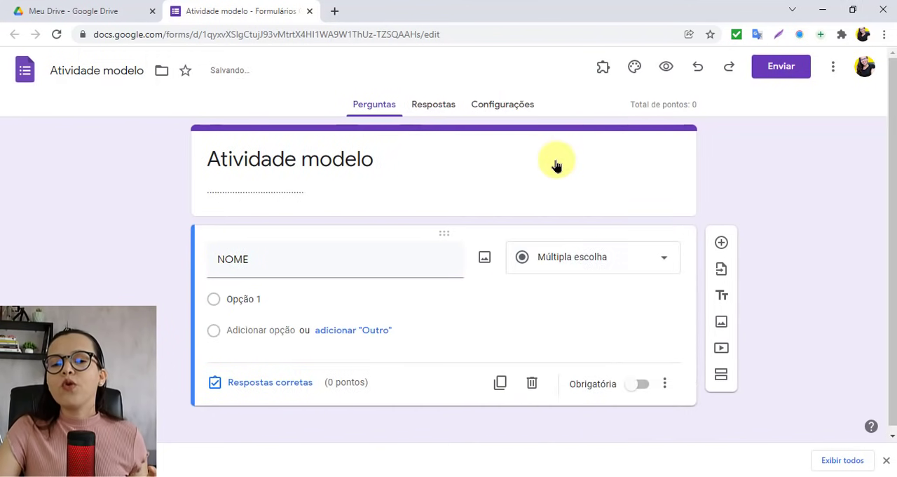
pyautogui.click(311, 297)
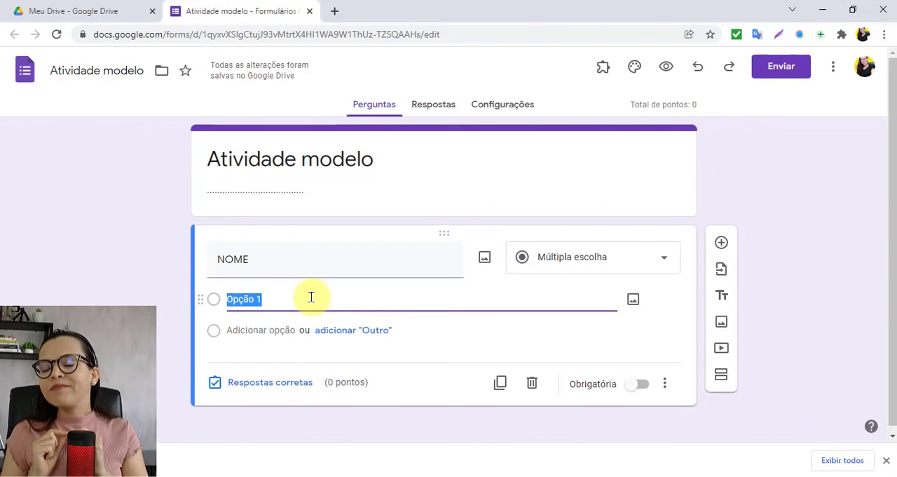
pyautogui.click(561, 266)
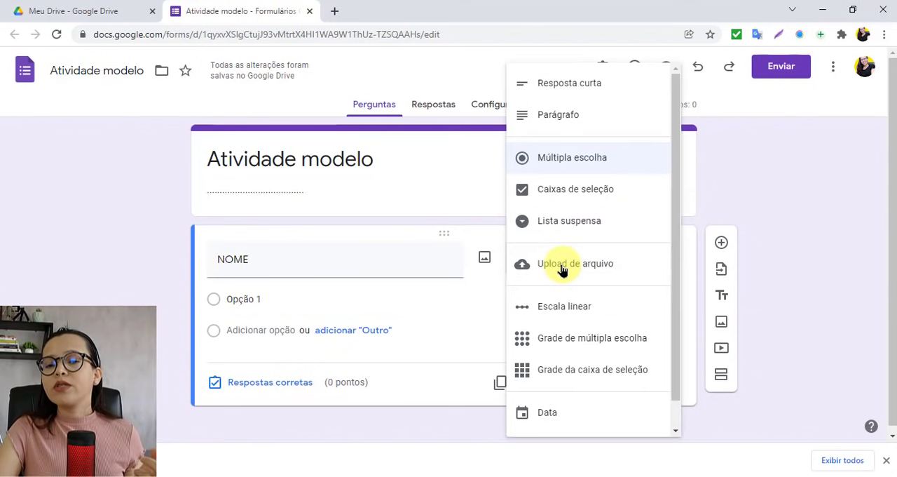
pyautogui.click(572, 87)
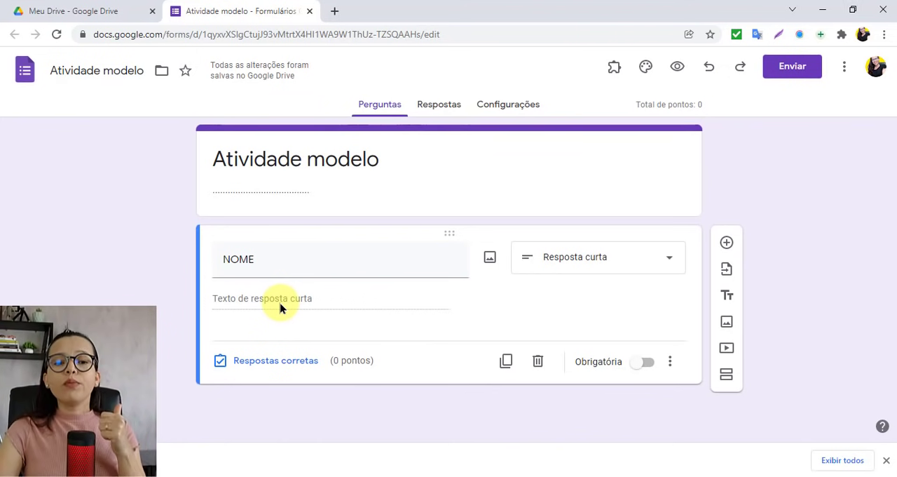
# Step: Mark the NOME question as required (Obrigatória)
pyautogui.click(646, 362)
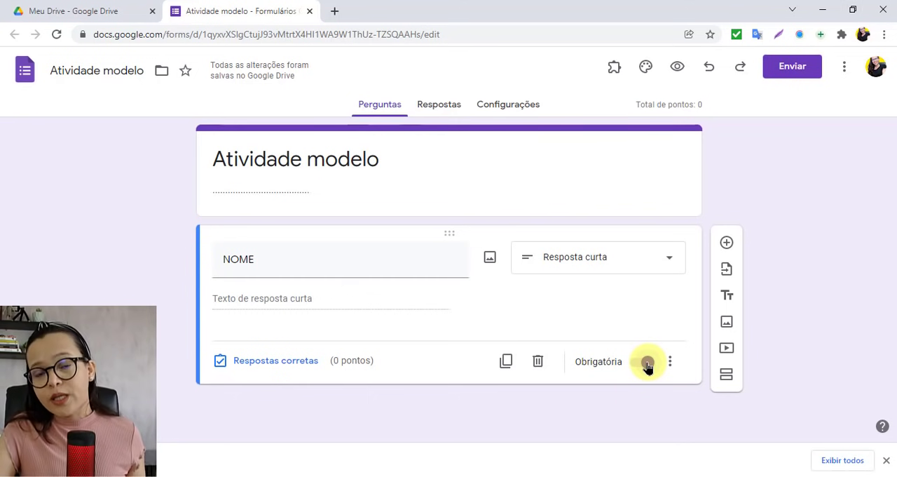
pyautogui.click(647, 362)
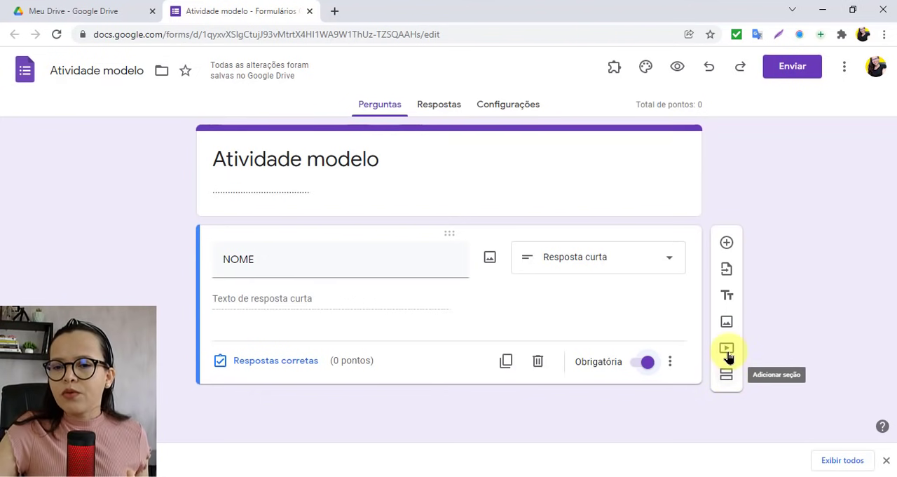
# Step: Add a multiple-choice question titled TURMA with the options A, B and C
pyautogui.click(727, 244)
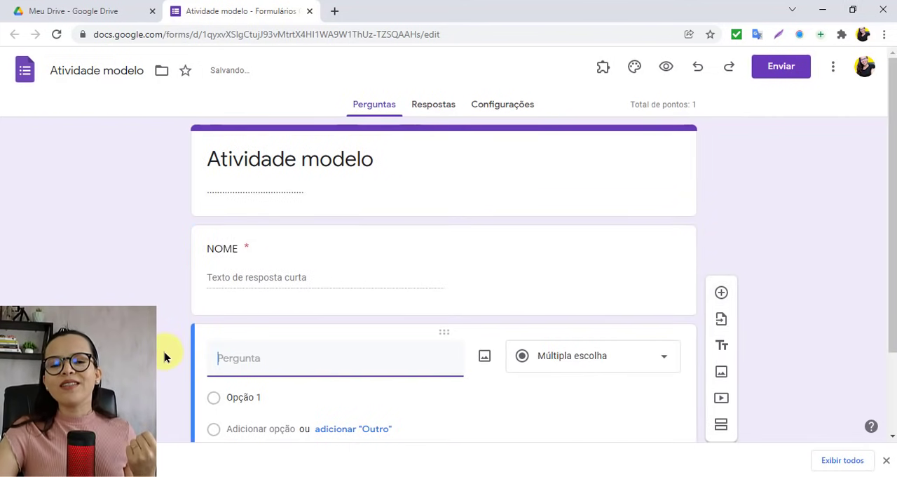
pyautogui.scroll(-1, 164, 356)
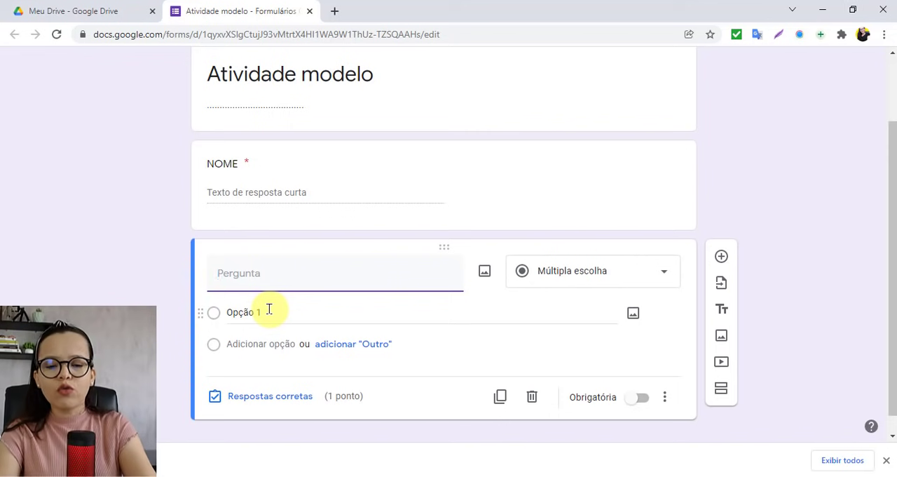
pyautogui.write('TURMA')
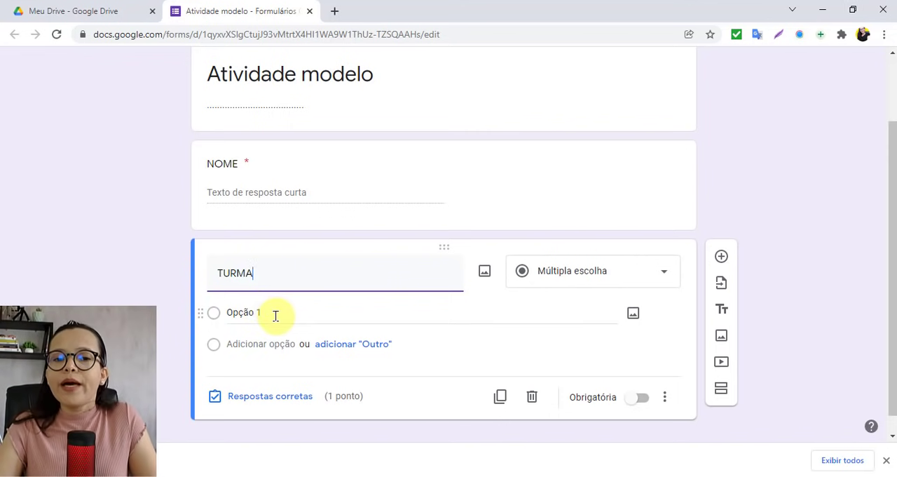
pyautogui.click(282, 319)
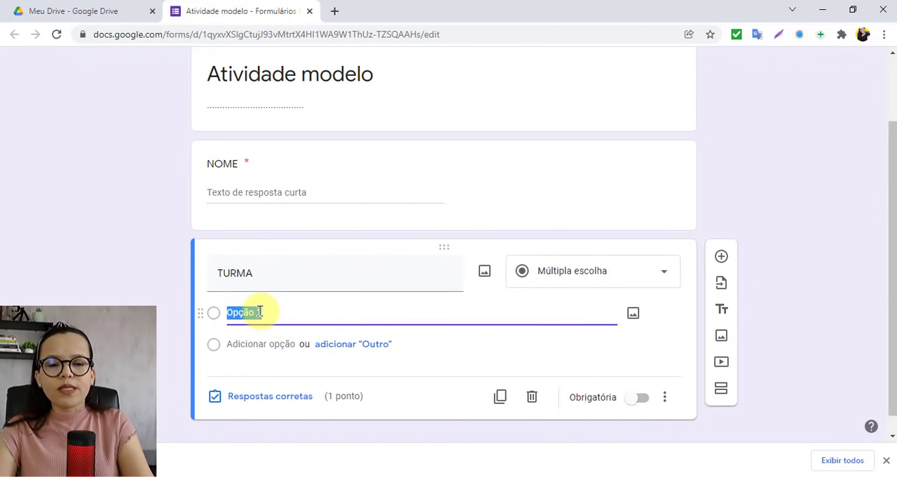
pyautogui.write('A')
pyautogui.click(247, 342)
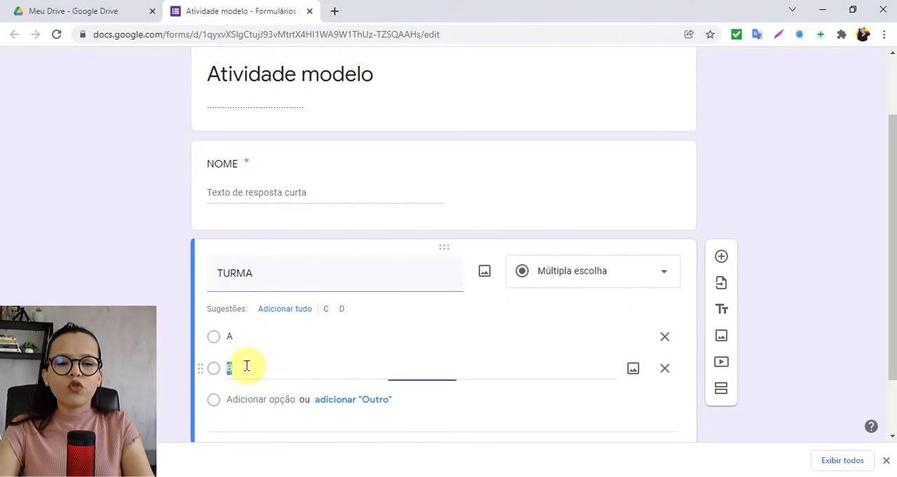
pyautogui.write('B')
pyautogui.click(238, 401)
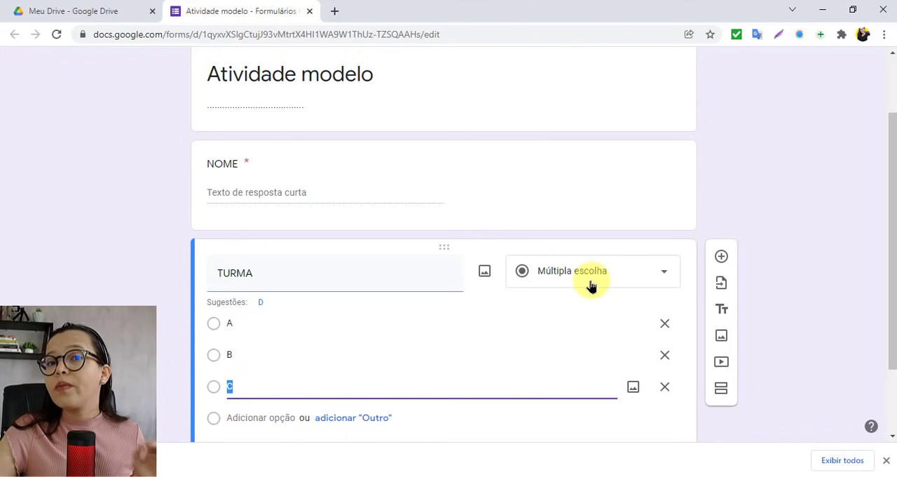
# Step: Mark the TURMA question as required (Obrigatória)
pyautogui.scroll(-2, 591, 286)
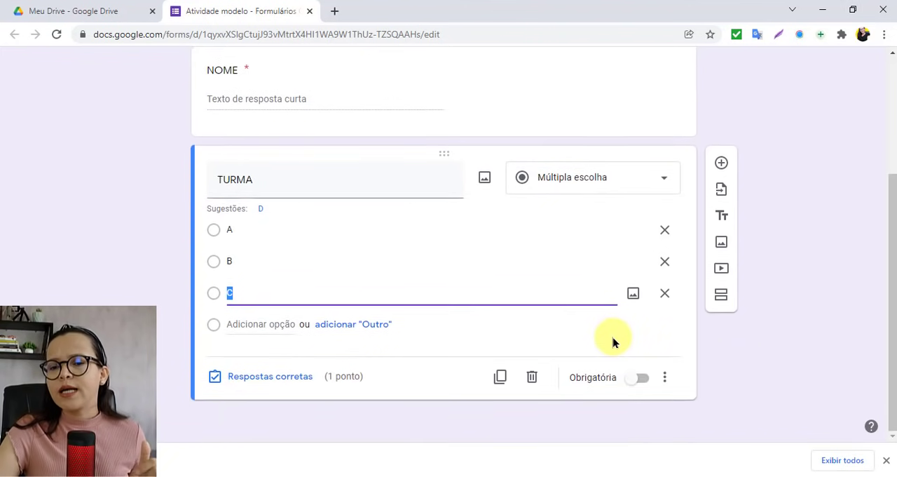
pyautogui.click(640, 380)
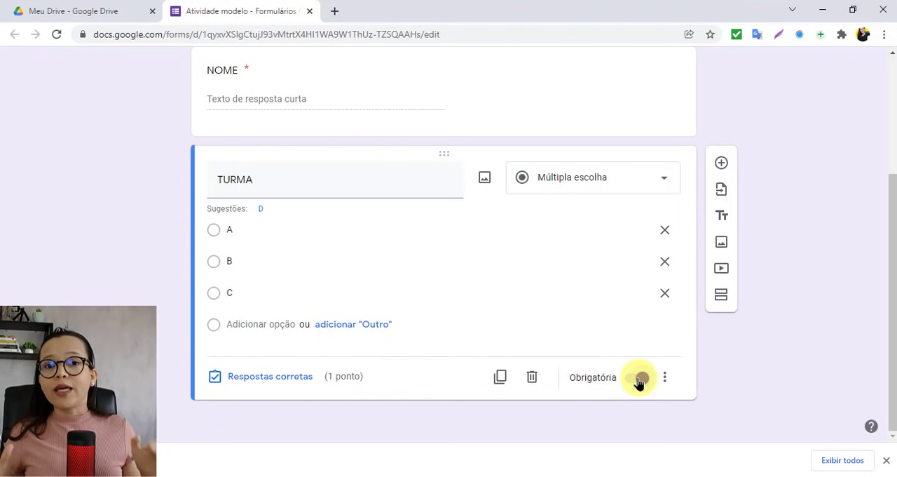
pyautogui.click(640, 379)
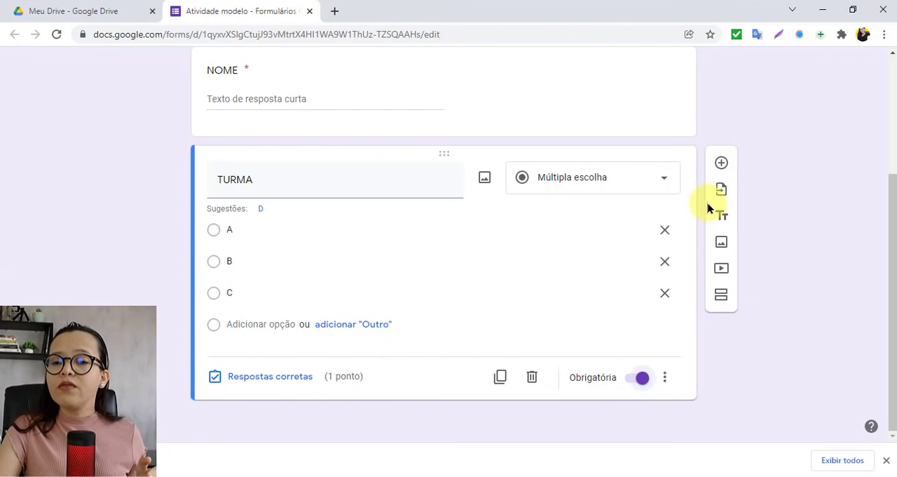
# Step: Add the question "Quais dos elementos abaixo são característicos do genero textual tirinha?" copied from the sticky note, and correct genero to gênero
pyautogui.click(722, 164)
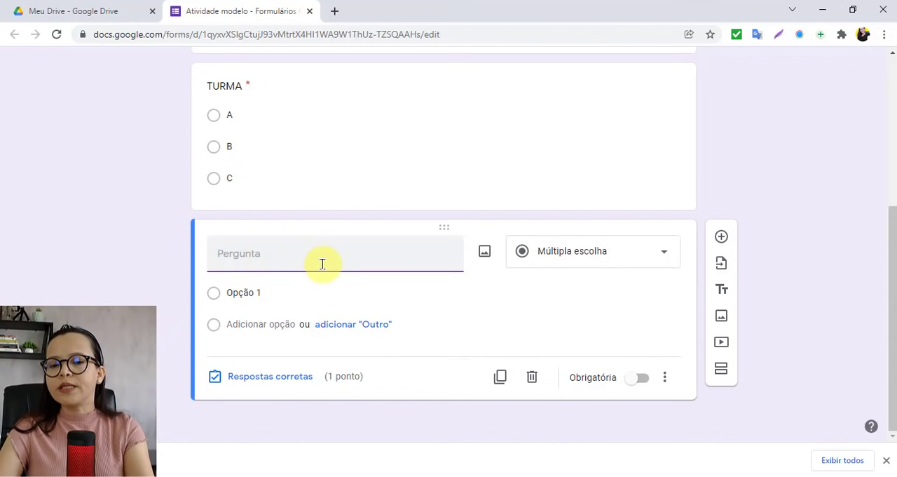
pyautogui.click(305, 476)
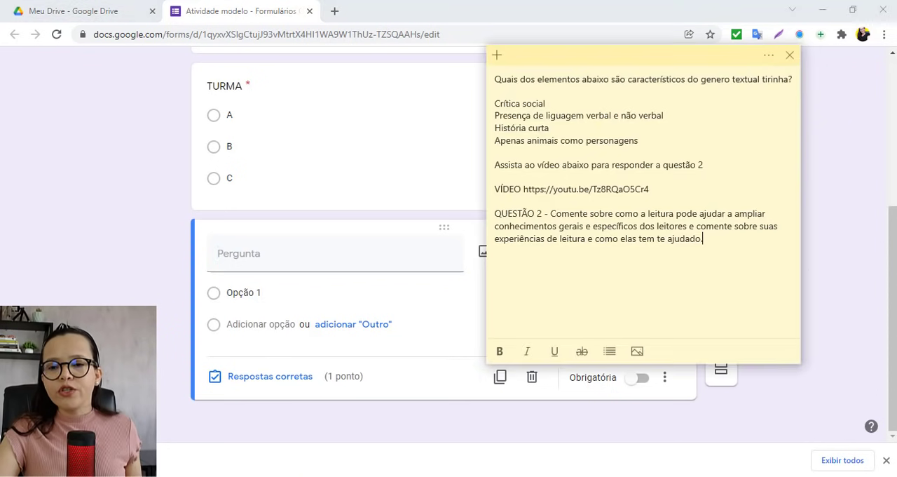
pyautogui.moveTo(795, 80); pyautogui.dragTo(486, 77)
pyautogui.hotkey('ctrl', 'c')
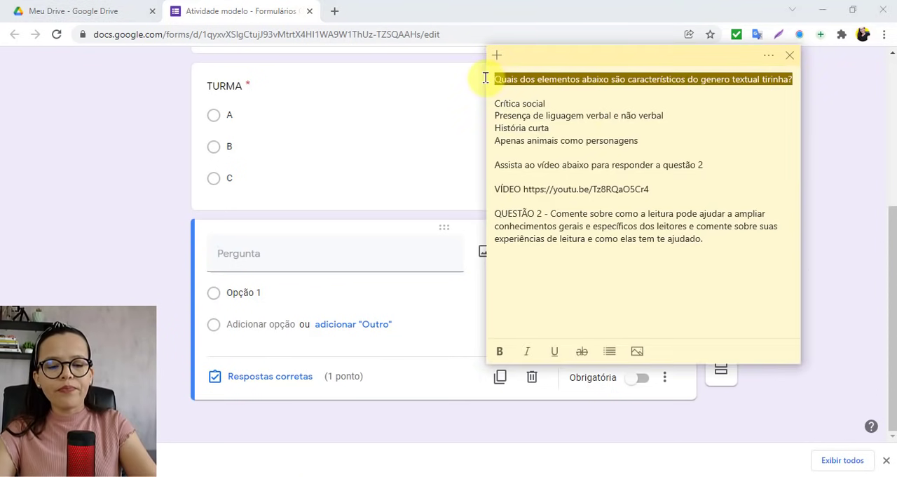
pyautogui.click(254, 247)
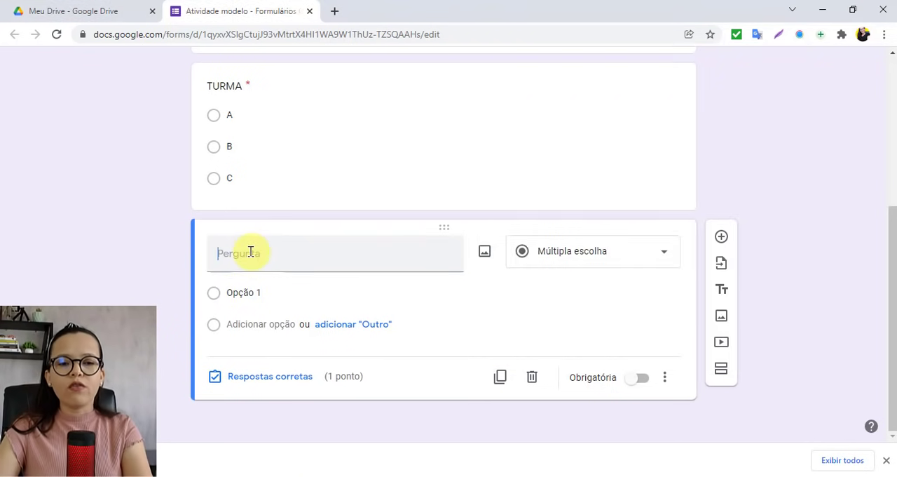
pyautogui.hotkey('ctrl', 'v')
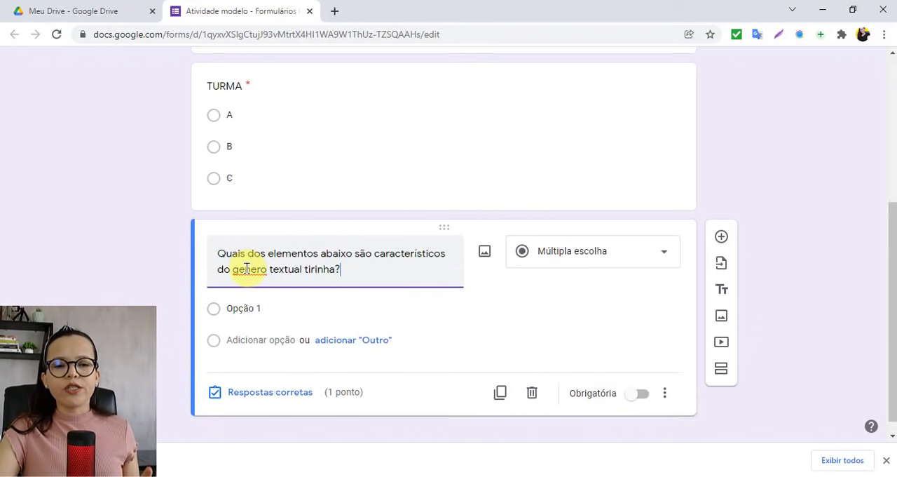
pyautogui.rightClick(246, 269)
pyautogui.click(285, 78)
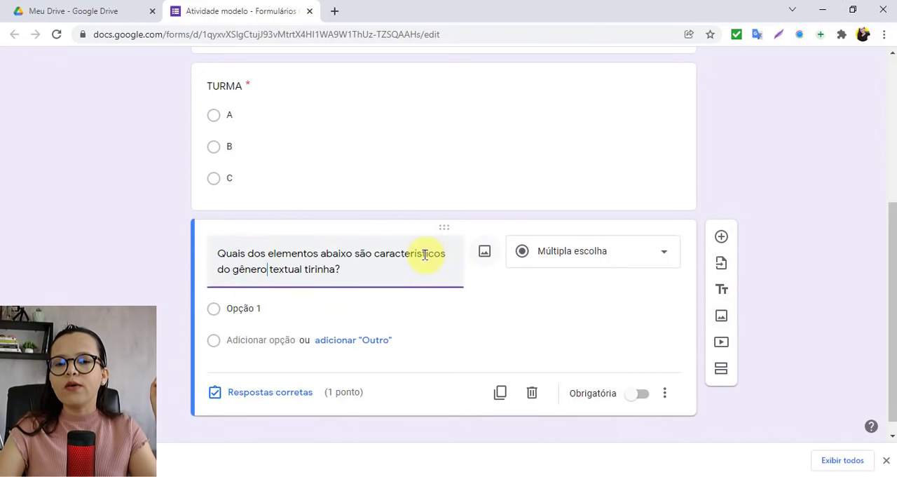
# Step: Insert the image mafalda_tirinha_olha_este_e_o_mundo from the desktop folder (Área de Trabalho) into the tirinha question
pyautogui.click(484, 252)
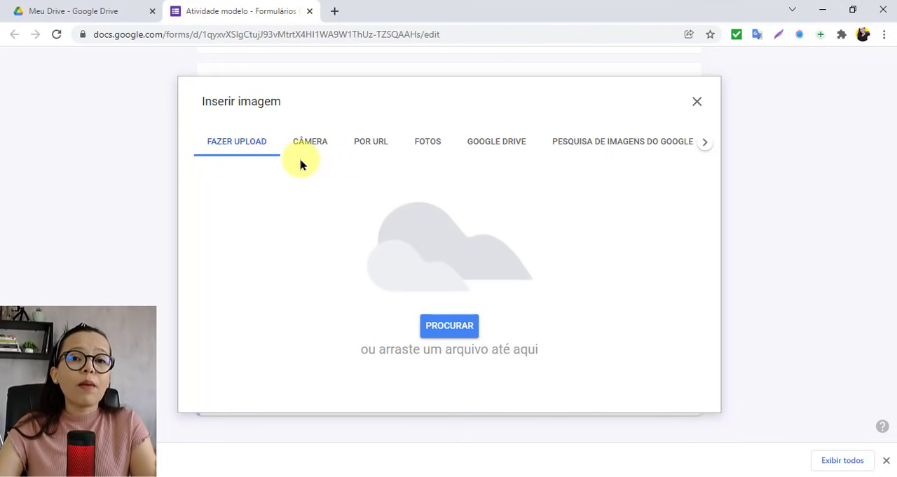
pyautogui.click(441, 326)
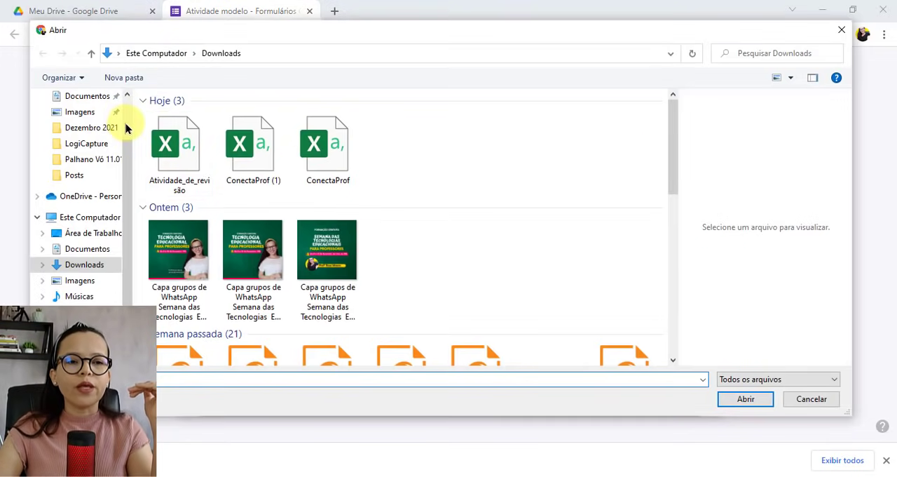
pyautogui.click(100, 124)
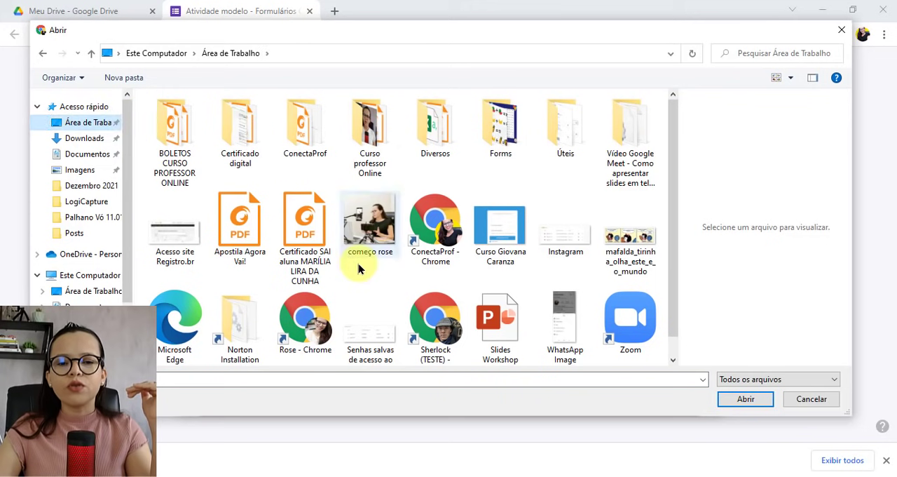
pyautogui.scroll(-1, 357, 267)
pyautogui.doubleClick(630, 219)
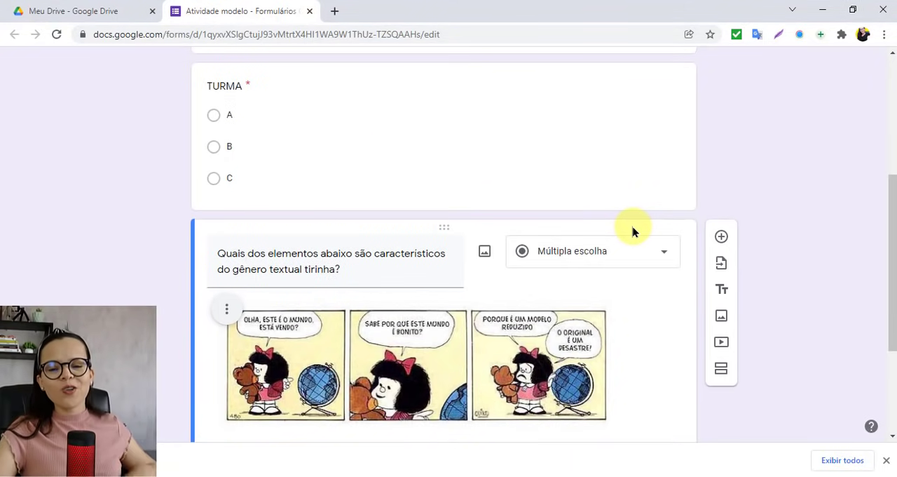
# Step: Align the comic strip image to the centre of the question
pyautogui.scroll(-1, 576, 363)
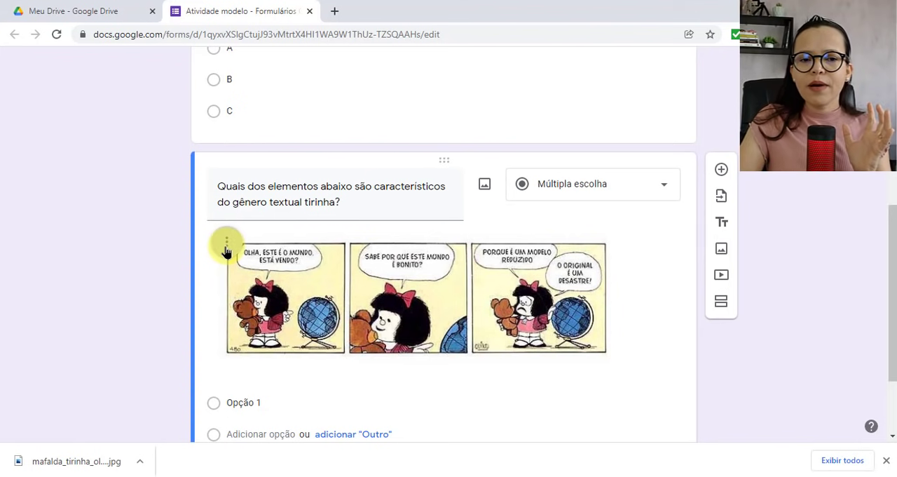
pyautogui.click(226, 247)
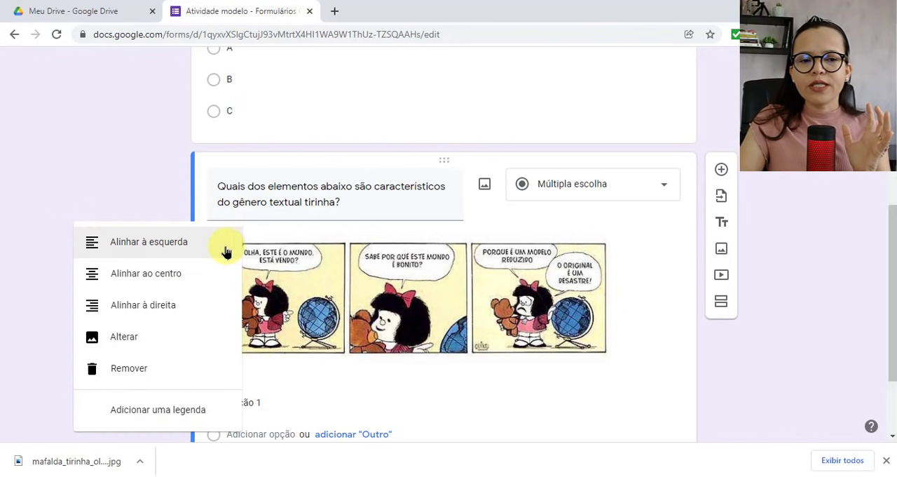
pyautogui.click(172, 275)
pyautogui.click(255, 243)
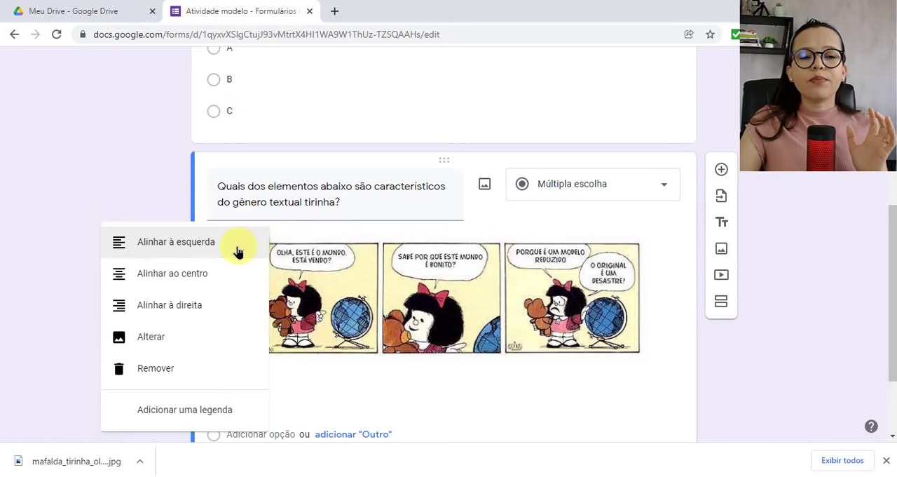
pyautogui.click(194, 270)
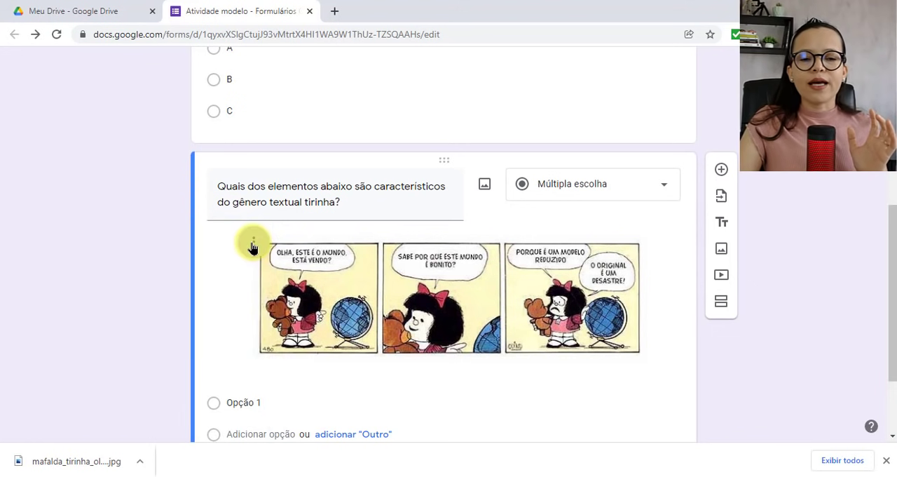
pyautogui.click(253, 247)
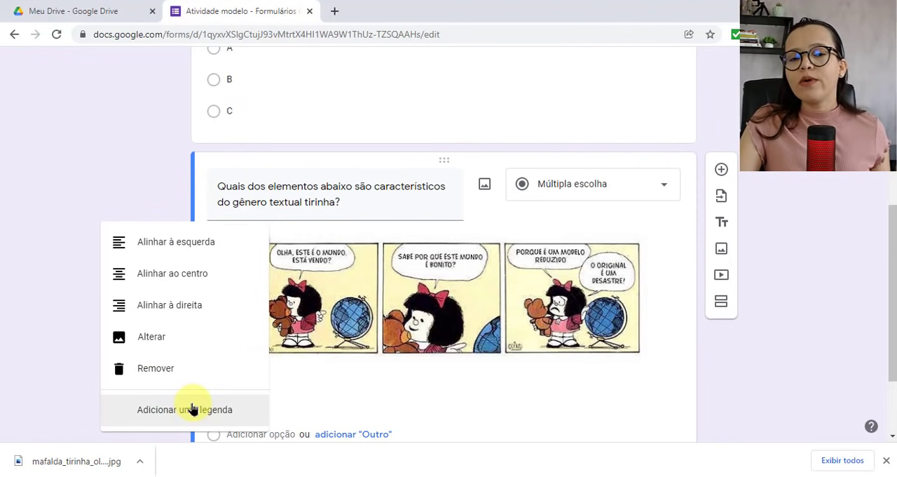
# Step: Try enlarging the comic strip image, and resize it to slightly smaller than its inserted size
pyautogui.click(476, 288)
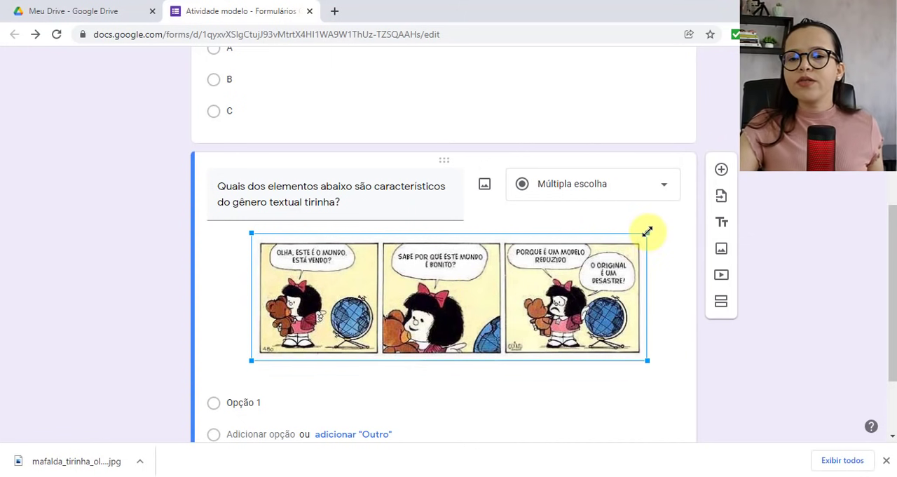
pyautogui.moveTo(647, 232); pyautogui.dragTo(680, 200)
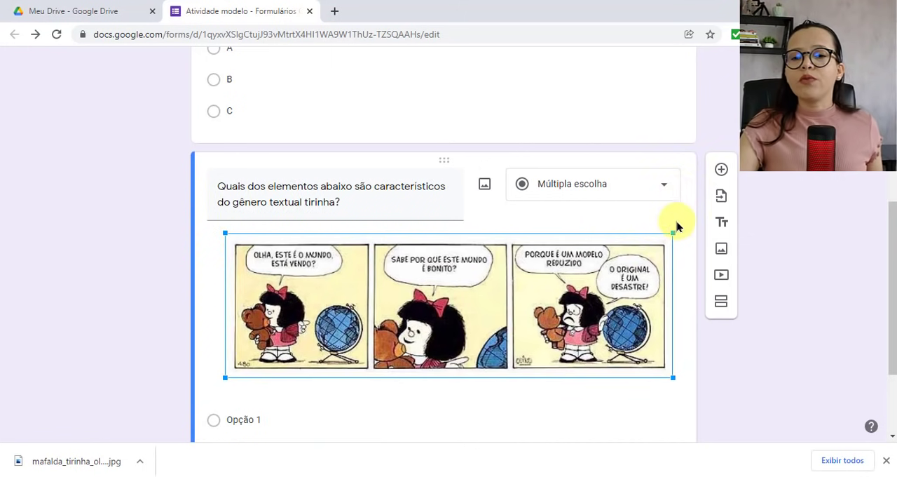
pyautogui.moveTo(671, 233); pyautogui.dragTo(613, 258)
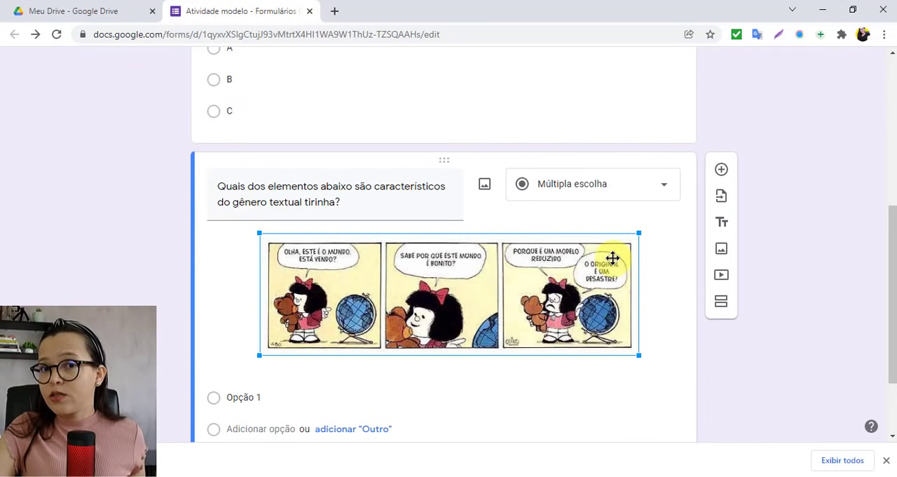
pyautogui.click(226, 328)
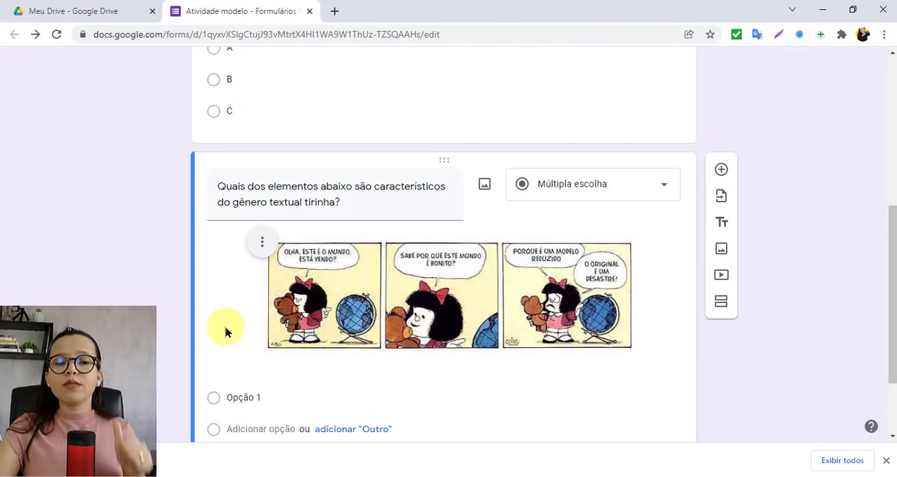
# Step: Replace Opção 1 with the copied answers Crítica social, Presença de liguagem verbal e não verbal, História curta and Apenas animais como personagens
pyautogui.scroll(-1, 226, 328)
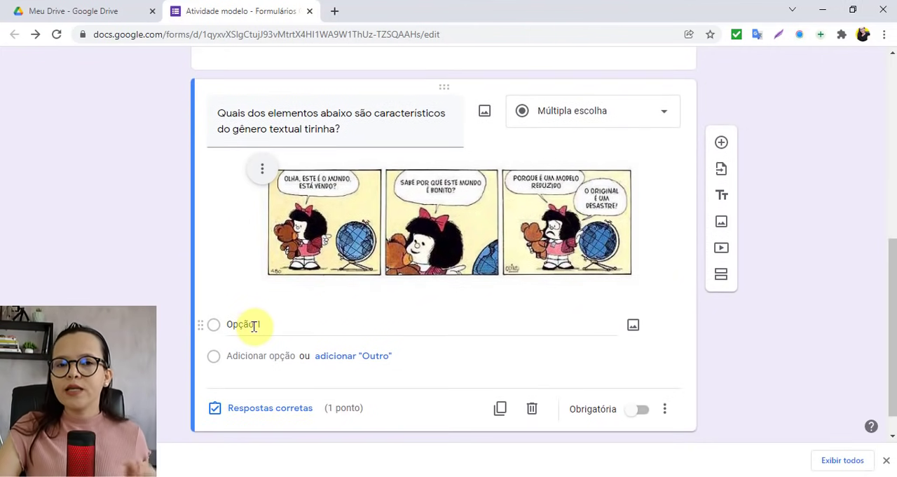
pyautogui.click(254, 326)
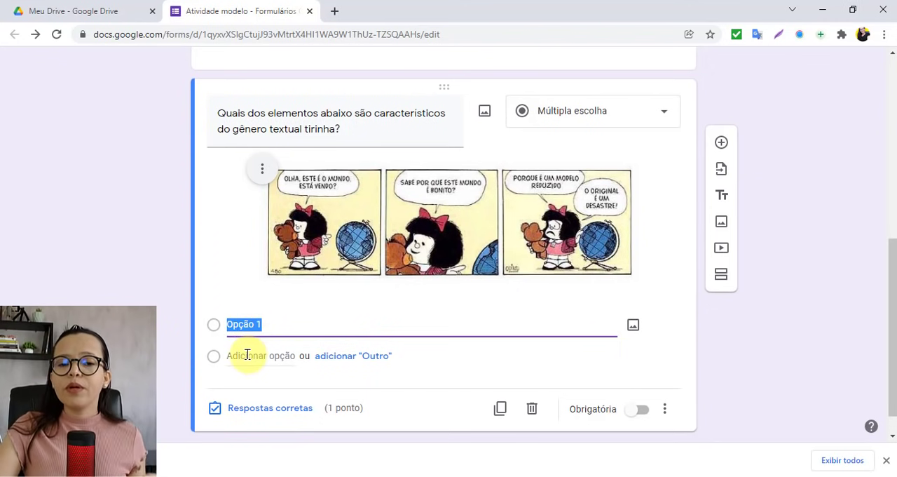
pyautogui.click(247, 355)
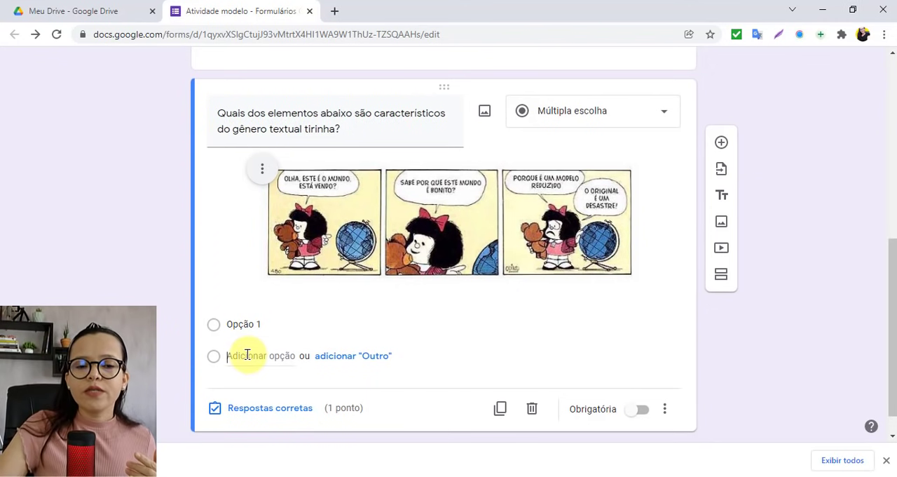
pyautogui.click(250, 317)
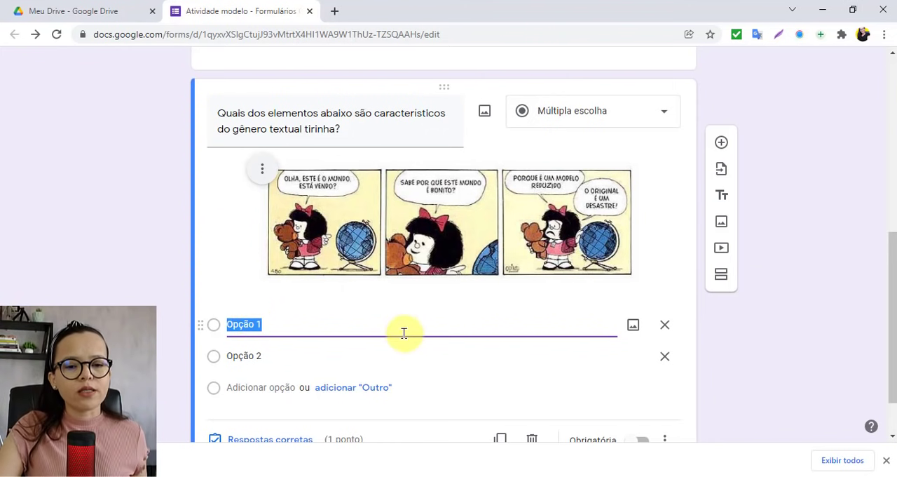
pyautogui.click(314, 474)
pyautogui.click(262, 318)
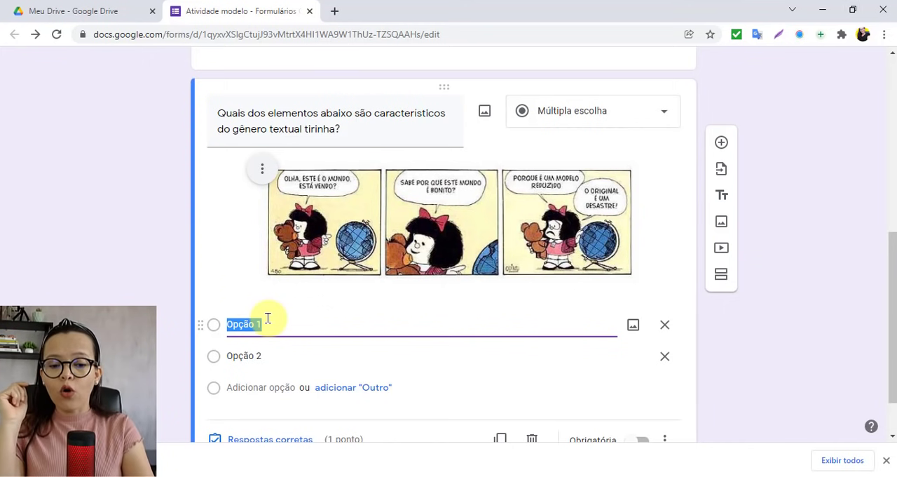
pyautogui.write('Crítica social Presença de liguagem verbal e não verbal História curta Apenas animais como personagens')
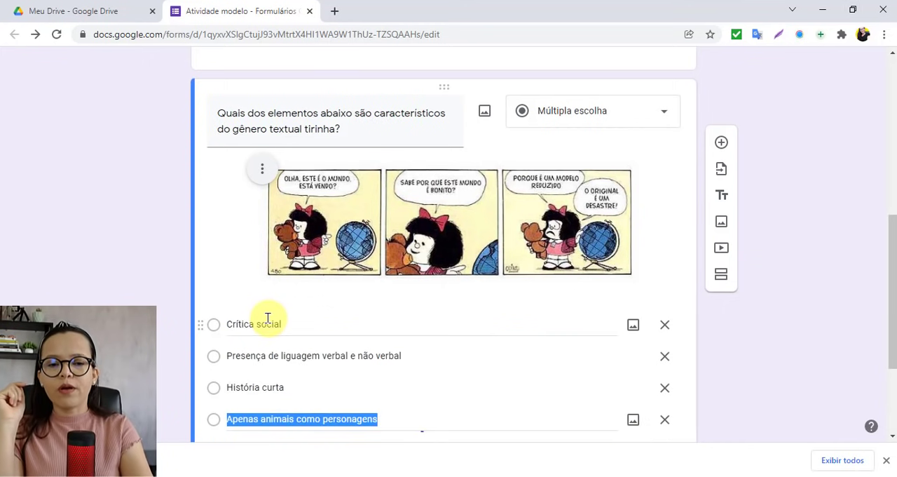
# Step: Delete the leftover answer option Opção 2 from the tirinha question
pyautogui.scroll(-1, 267, 318)
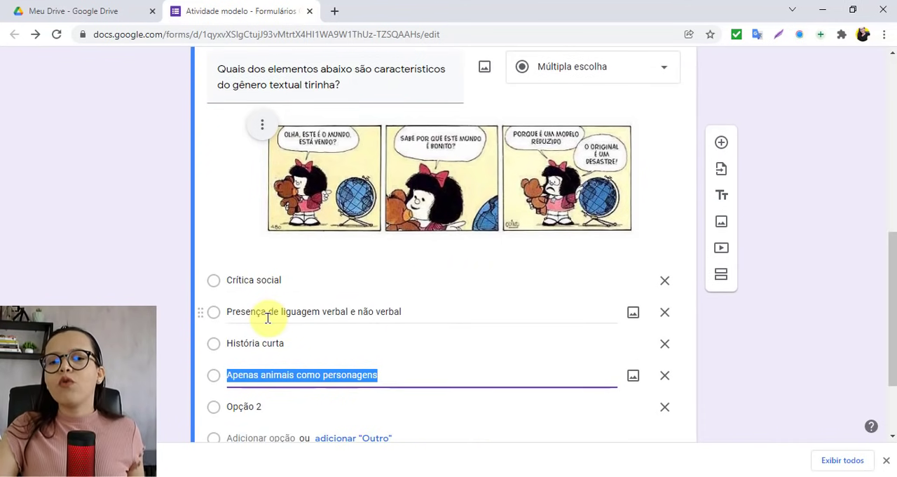
pyautogui.click(345, 280)
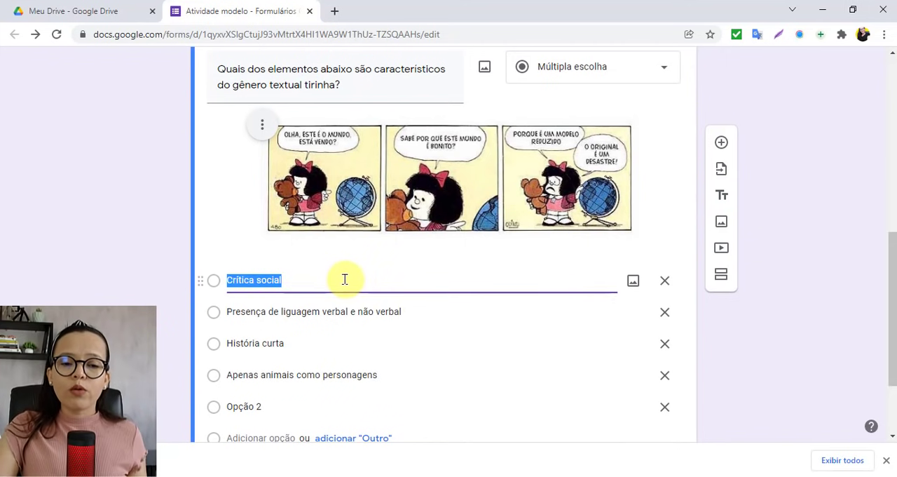
pyautogui.click(665, 408)
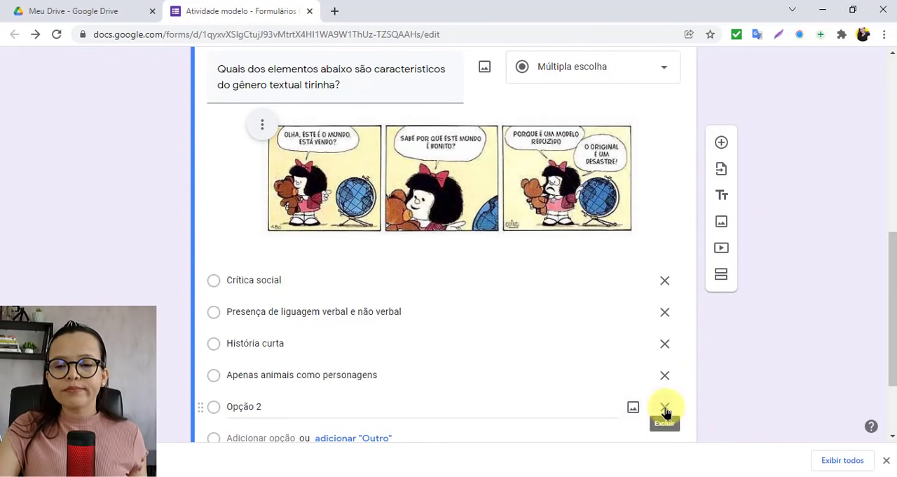
pyautogui.click(665, 408)
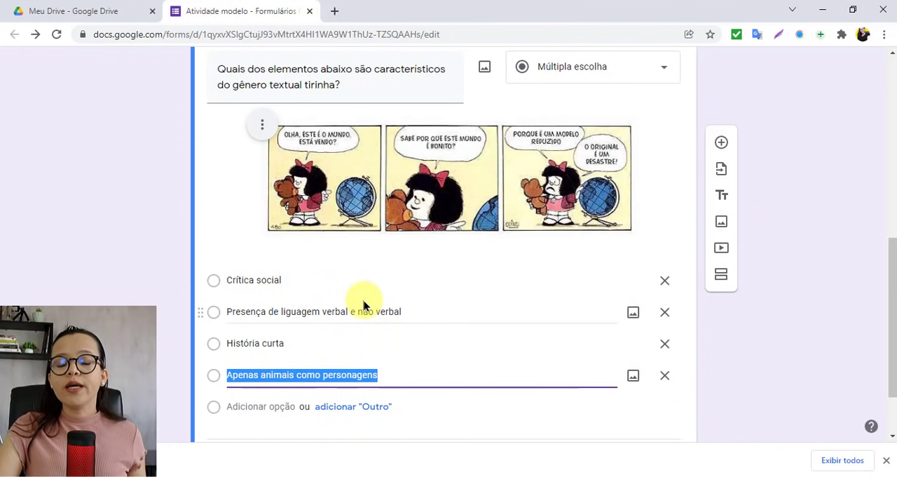
pyautogui.click(267, 281)
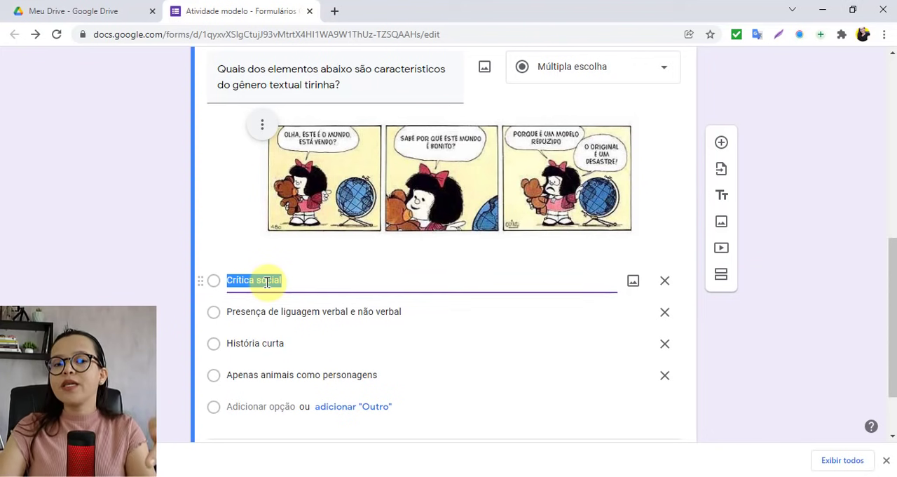
pyautogui.click(296, 281)
pyautogui.scroll(1, 296, 281)
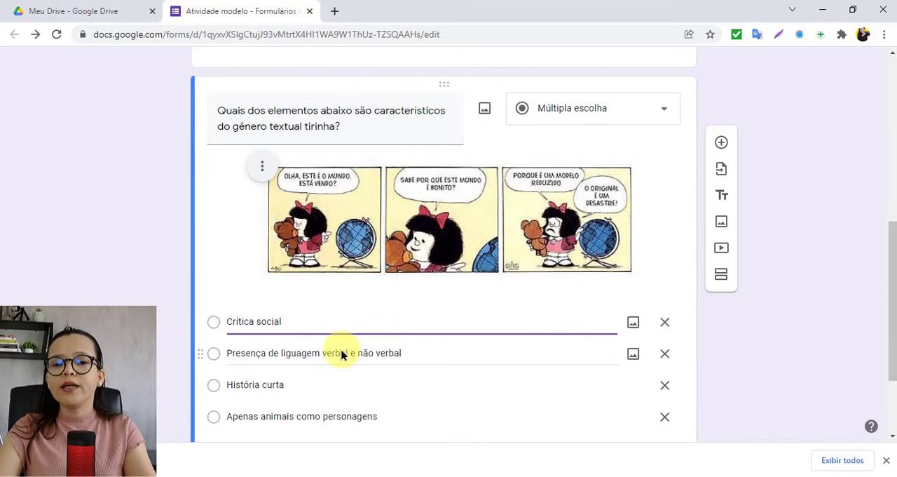
pyautogui.scroll(-1, 342, 352)
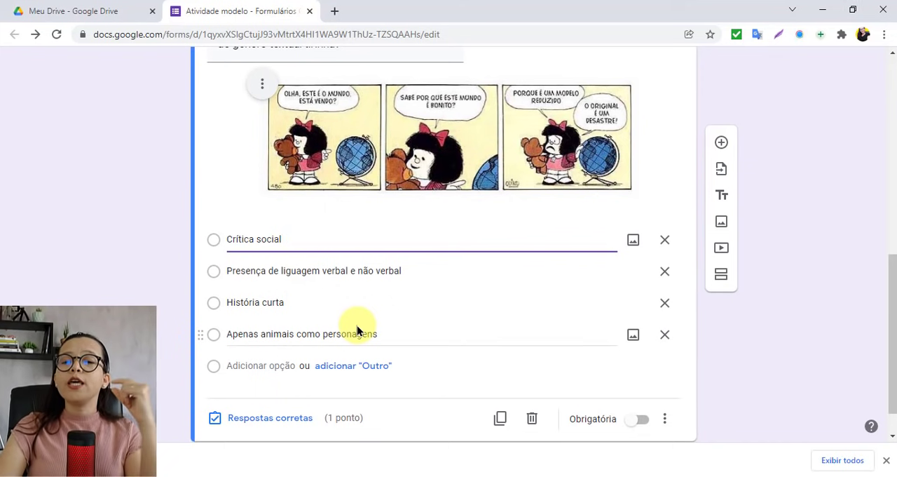
# Step: Change the tirinha question's type to Caixas de seleção so that several answers can be chosen
pyautogui.scroll(3, 359, 327)
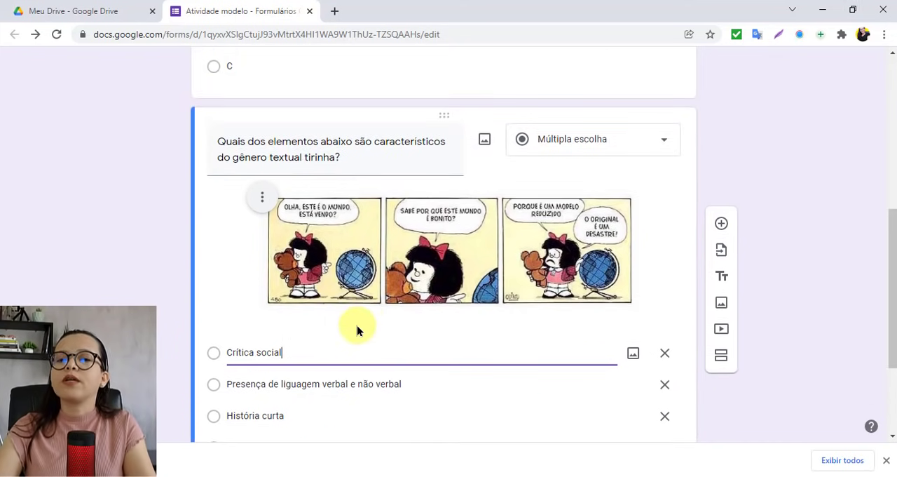
pyautogui.click(661, 147)
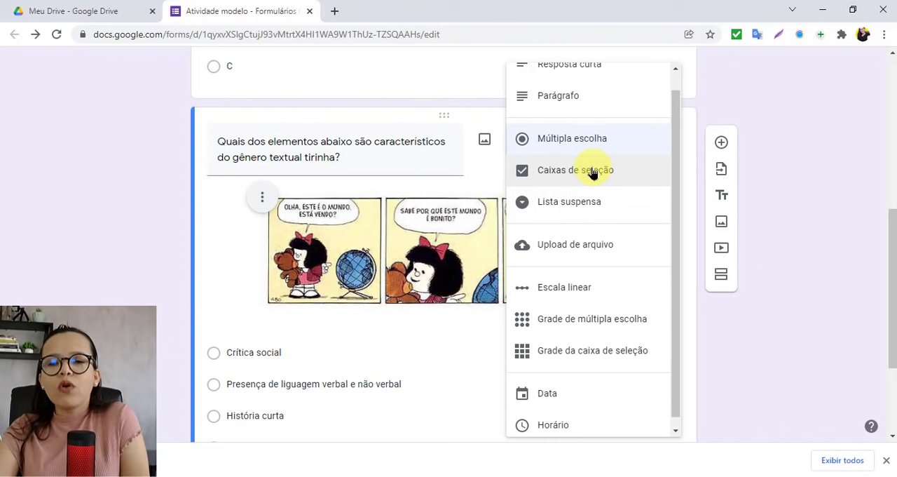
pyautogui.click(568, 179)
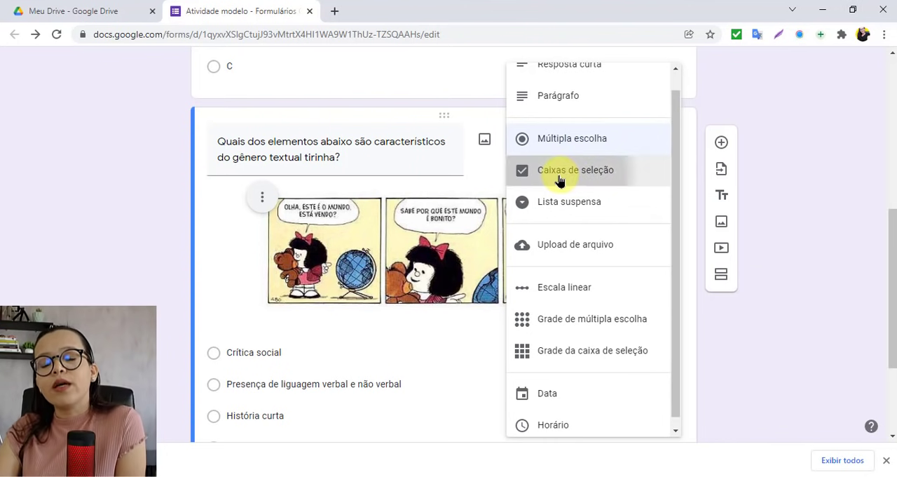
# Step: Open the answer key (Respostas corretas) of the tirinha question and set its value to 2 points
pyautogui.scroll(-1, 380, 310)
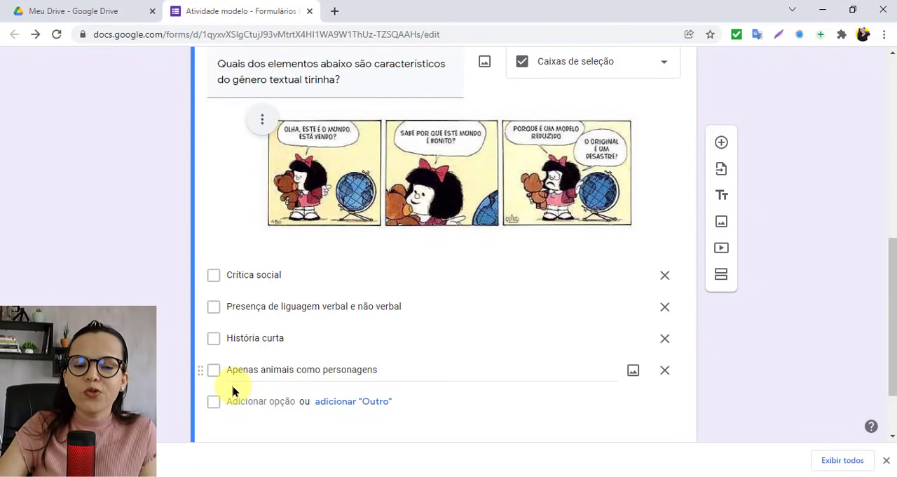
pyautogui.scroll(-2, 234, 391)
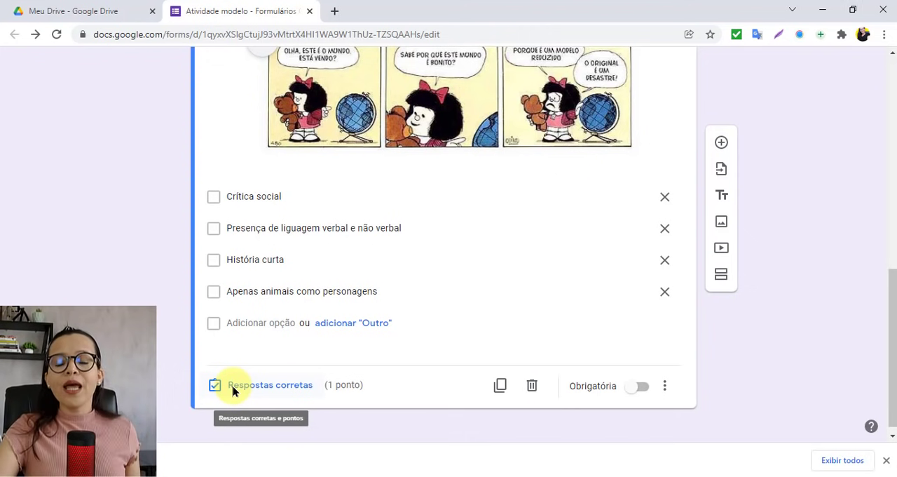
pyautogui.click(277, 385)
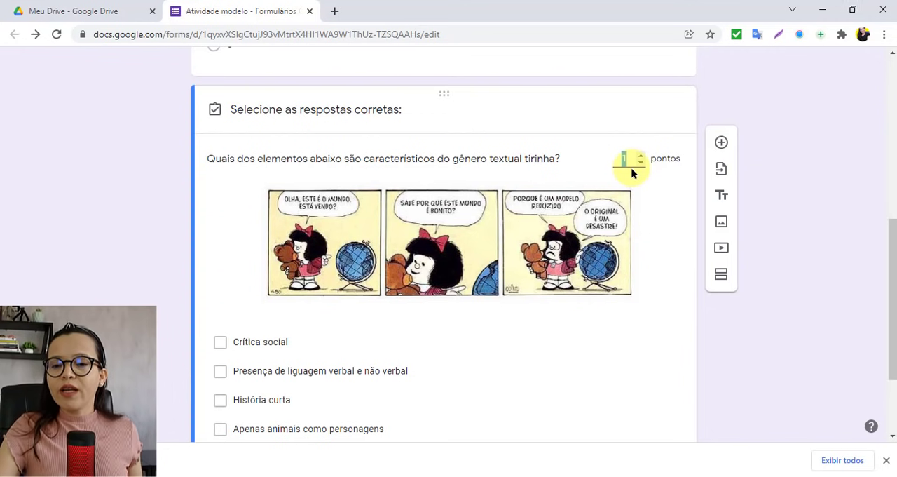
pyautogui.write('2')
pyautogui.press('BackSpace')
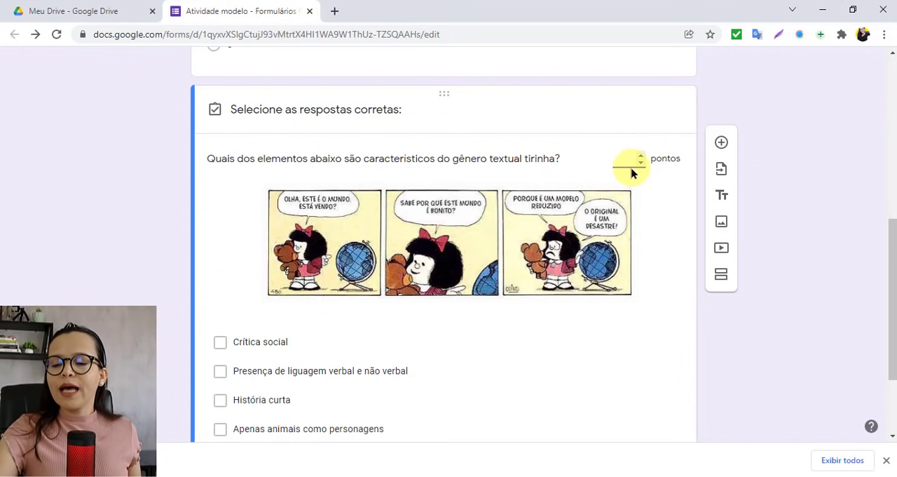
pyautogui.write('0')
pyautogui.press('BackSpace')
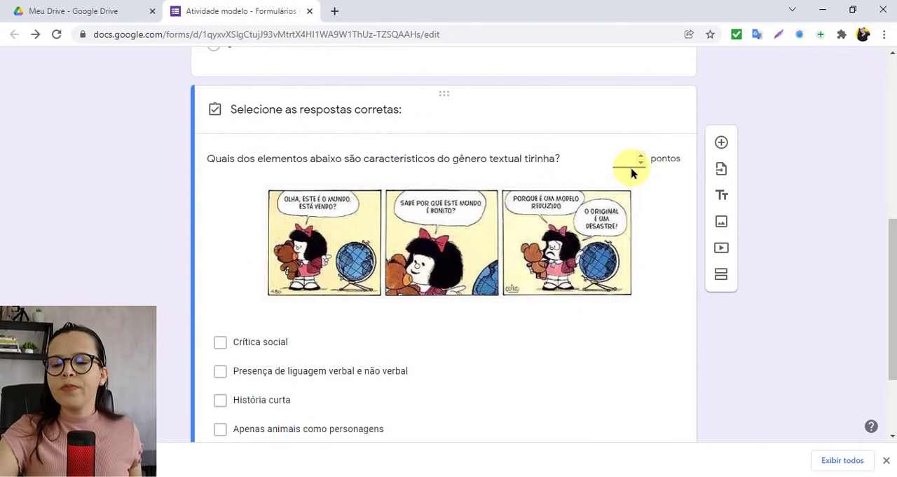
pyautogui.write('2')
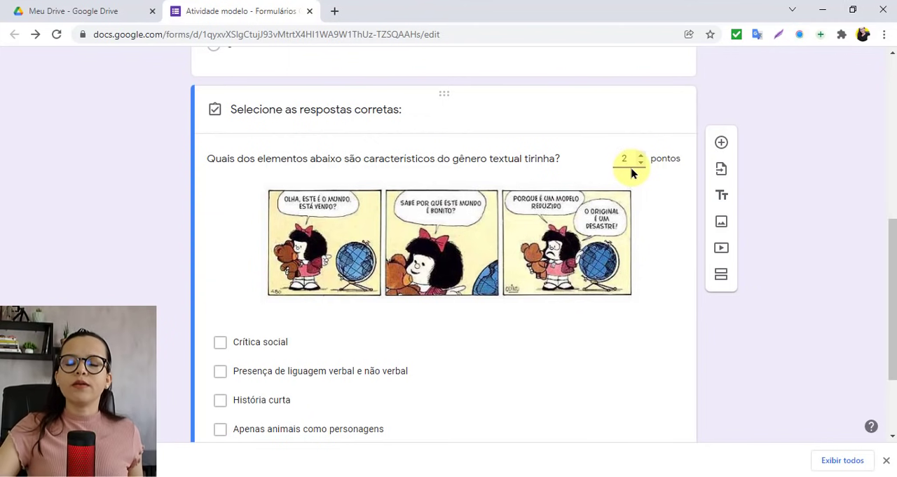
# Step: Mark Crítica social, Presença de liguagem verbal e não verbal and História curta as the correct answers of the tirinha question
pyautogui.scroll(-2, 647, 236)
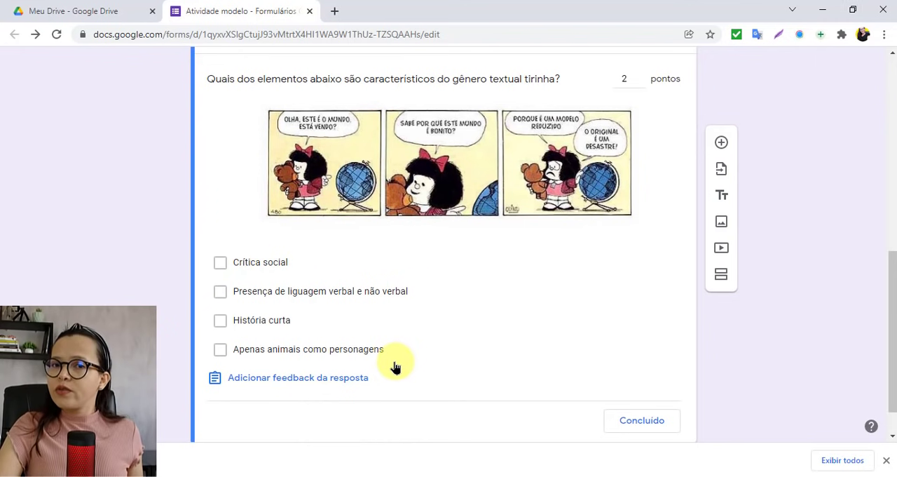
pyautogui.click(222, 262)
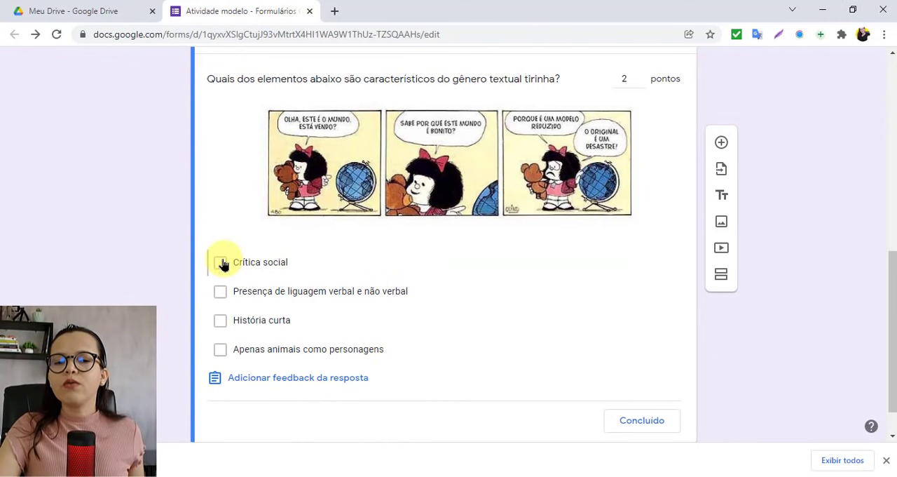
pyautogui.click(218, 297)
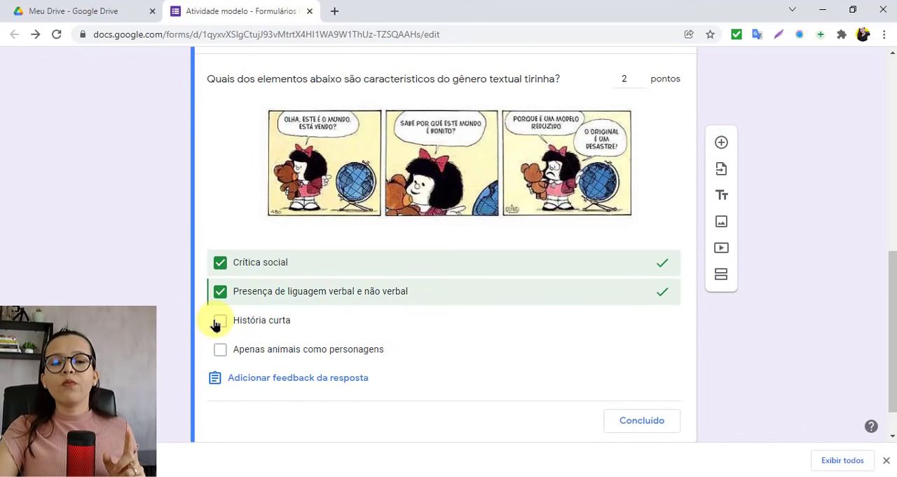
pyautogui.click(217, 321)
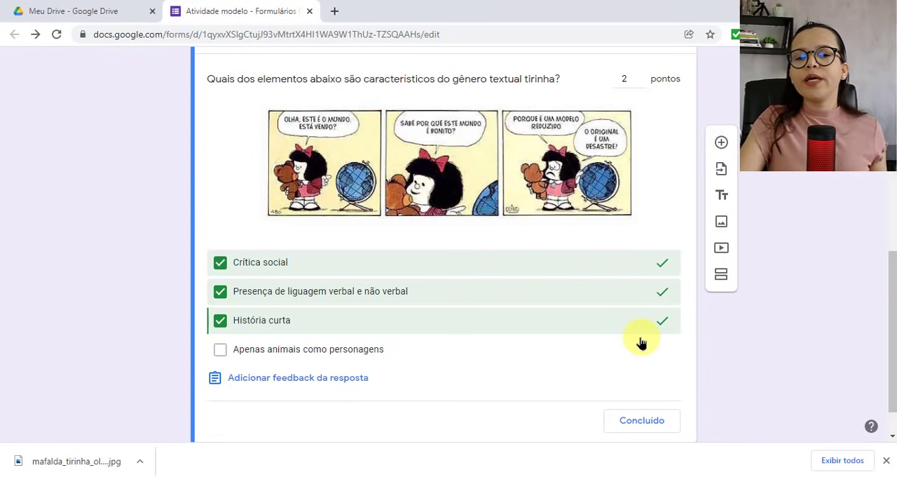
# Step: Add and save placeholder answer feedback for the tirinha question: "............." for incorrect answers and ".........." for correct answers
pyautogui.click(291, 381)
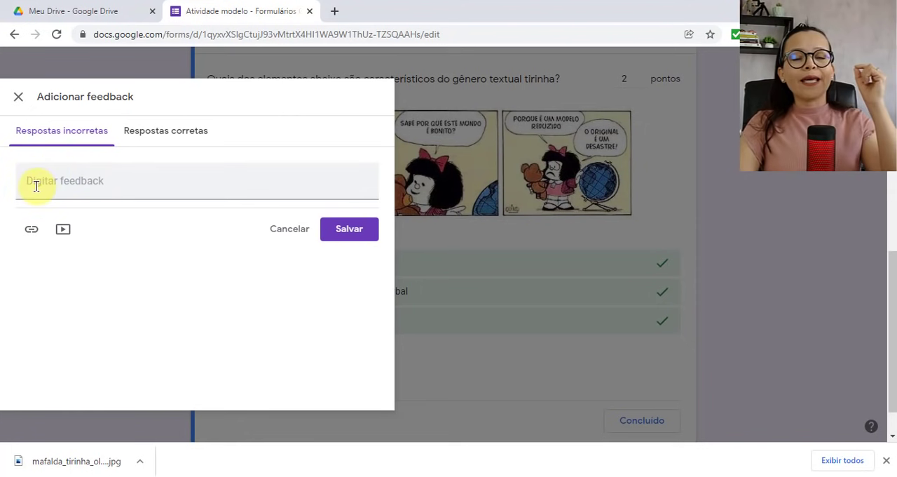
pyautogui.click(36, 185)
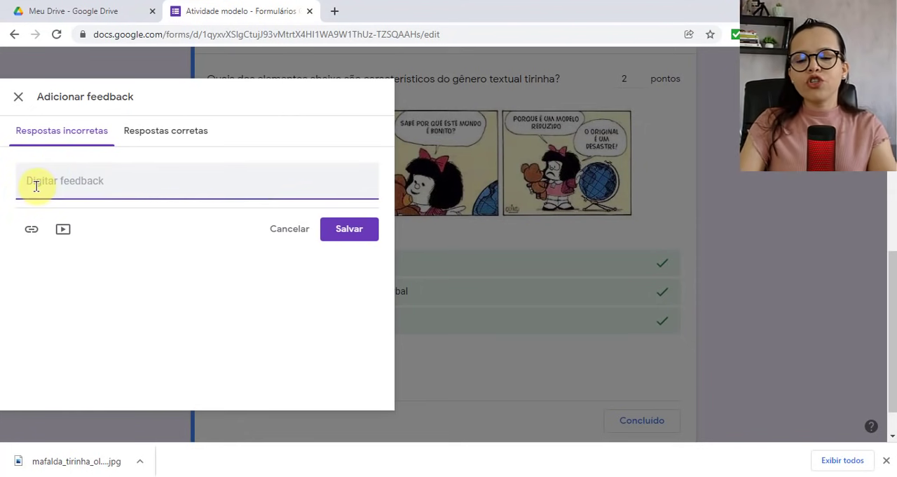
pyautogui.write('..............')
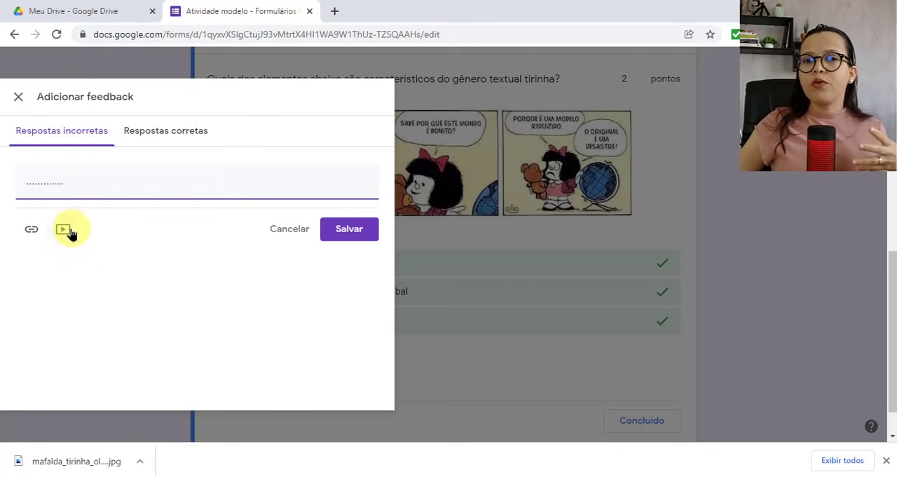
pyautogui.click(159, 137)
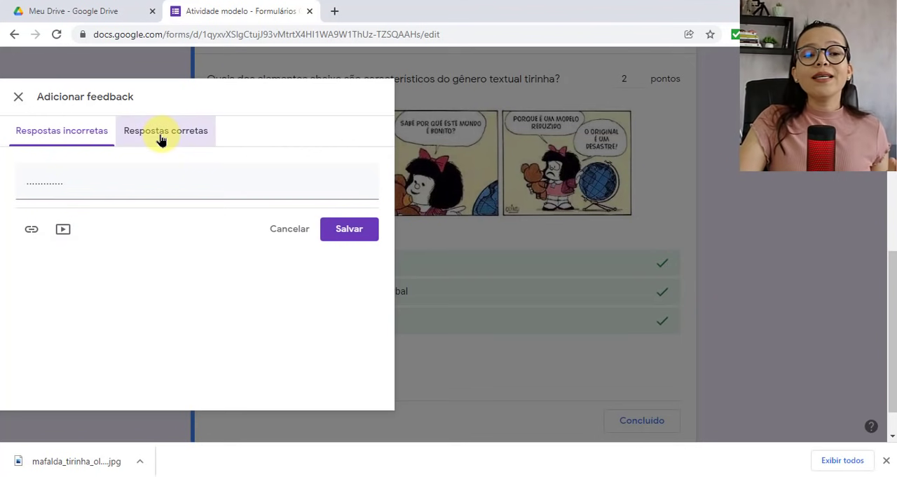
pyautogui.click(116, 173)
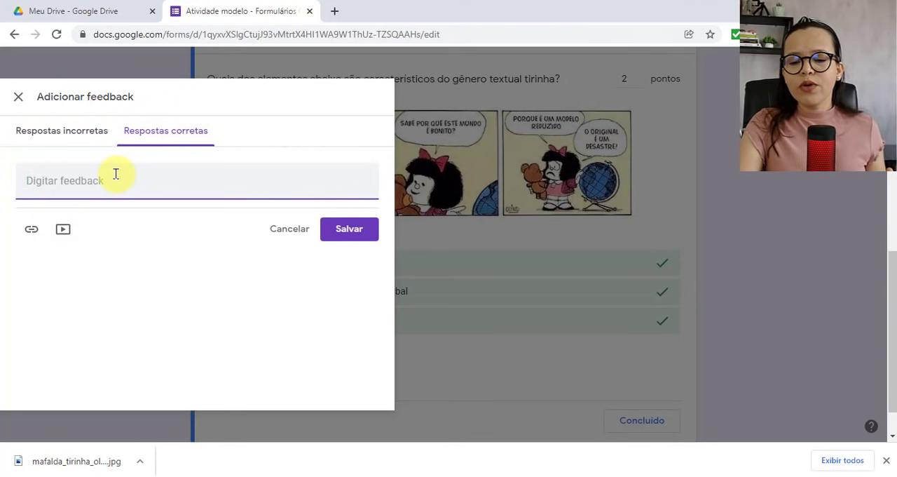
pyautogui.write('..........')
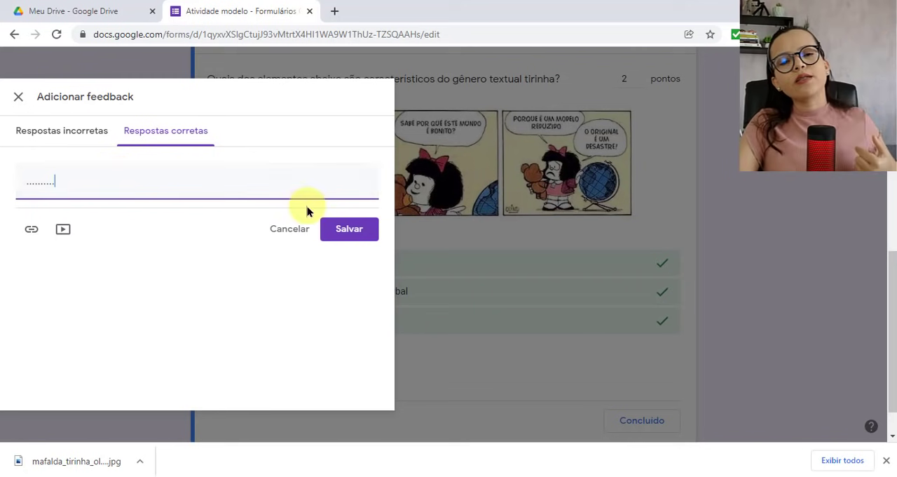
pyautogui.click(349, 229)
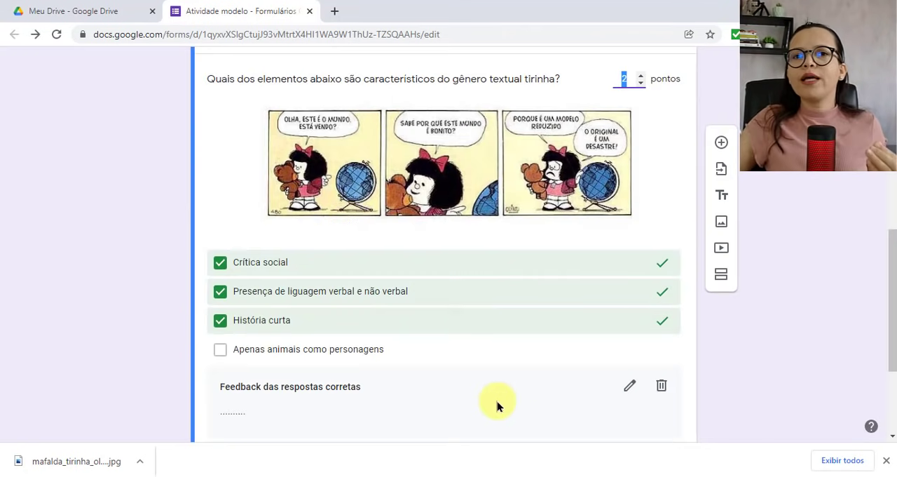
# Step: Finish the tirinha question's answer key and make the question required (Obrigatória)
pyautogui.scroll(2, 497, 401)
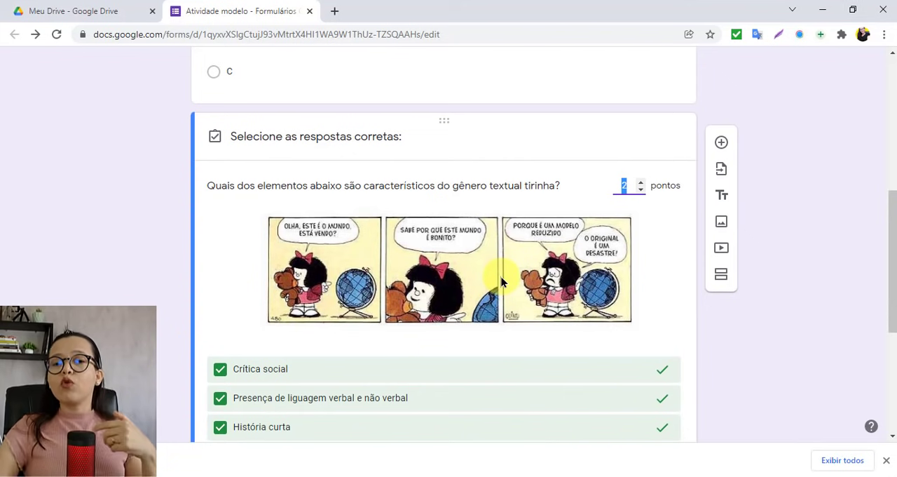
pyautogui.scroll(-3, 501, 280)
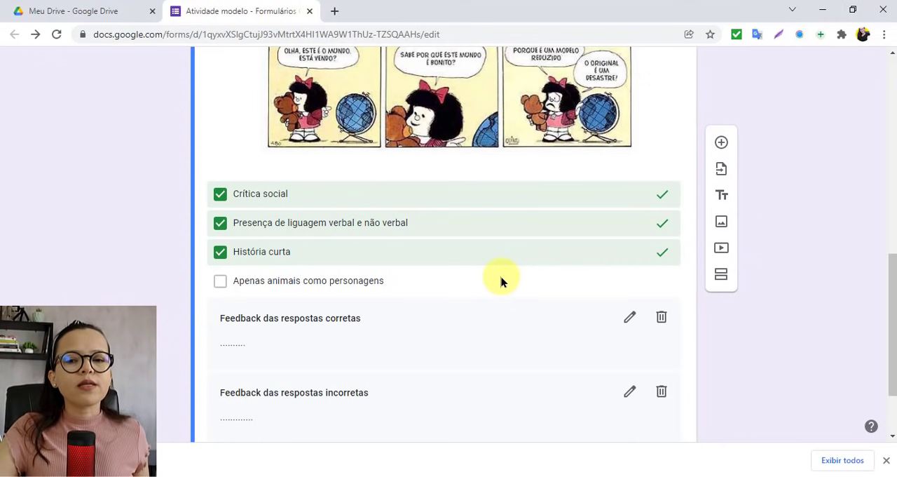
pyautogui.scroll(-1, 501, 280)
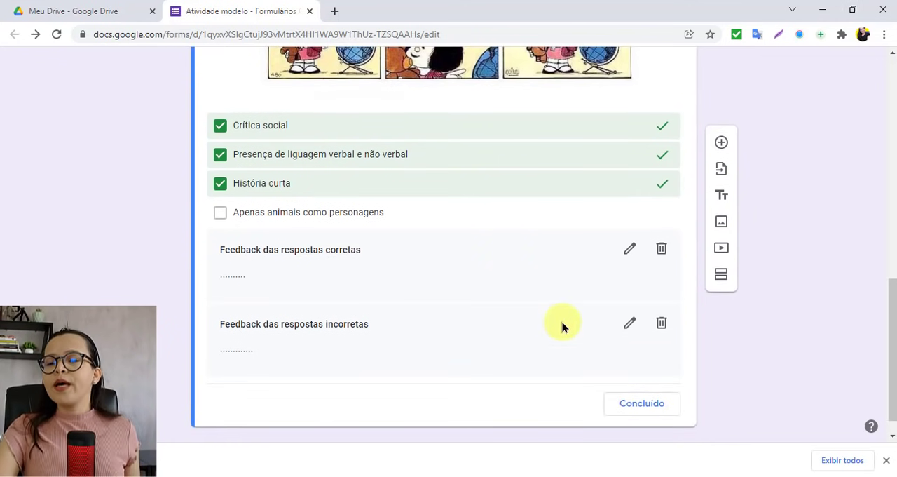
pyautogui.click(648, 411)
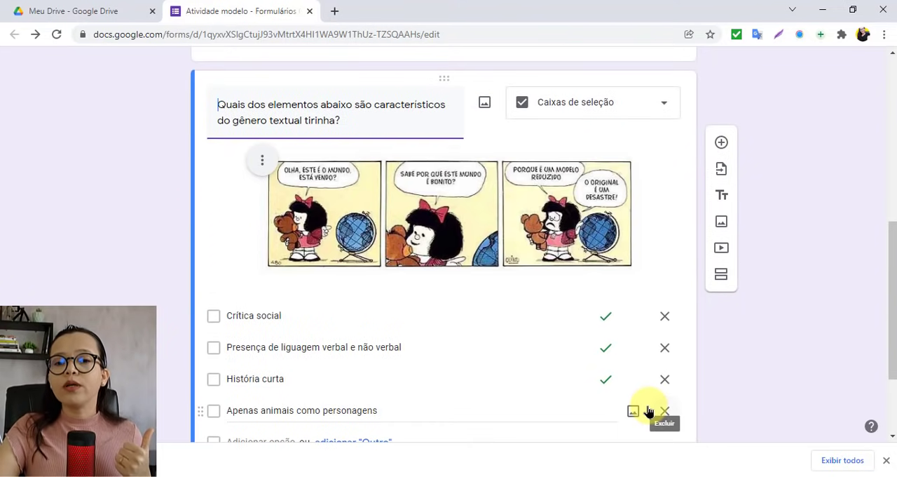
pyautogui.scroll(-2, 477, 359)
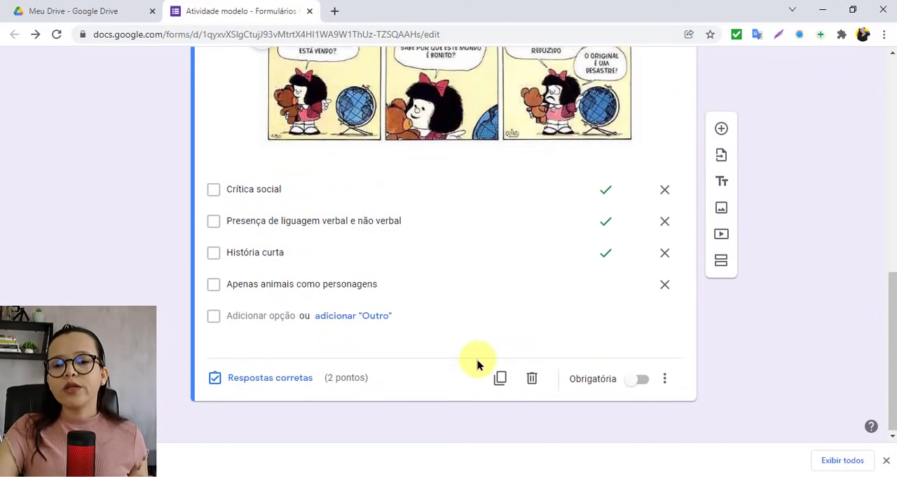
pyautogui.click(642, 382)
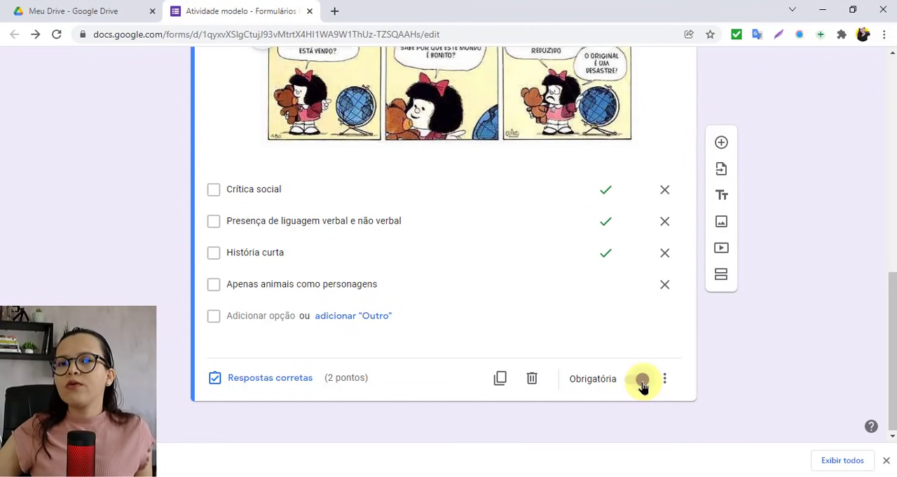
pyautogui.click(642, 382)
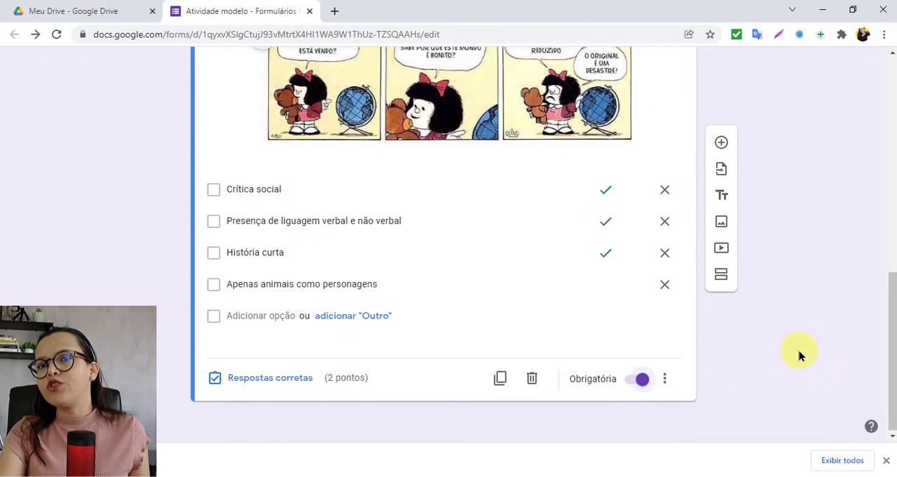
# Step: Add a title and description block below the tirinha question titled "ASSISTA AO VÍDEO ABAIXO PARA RESPONDER A PRÓXIMA QUESTÃO!"
pyautogui.click(722, 197)
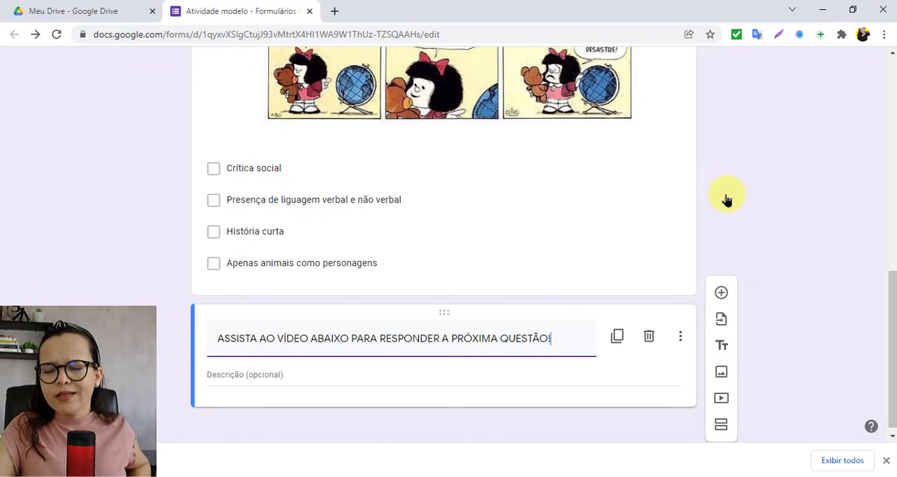
pyautogui.scroll(1, 729, 231)
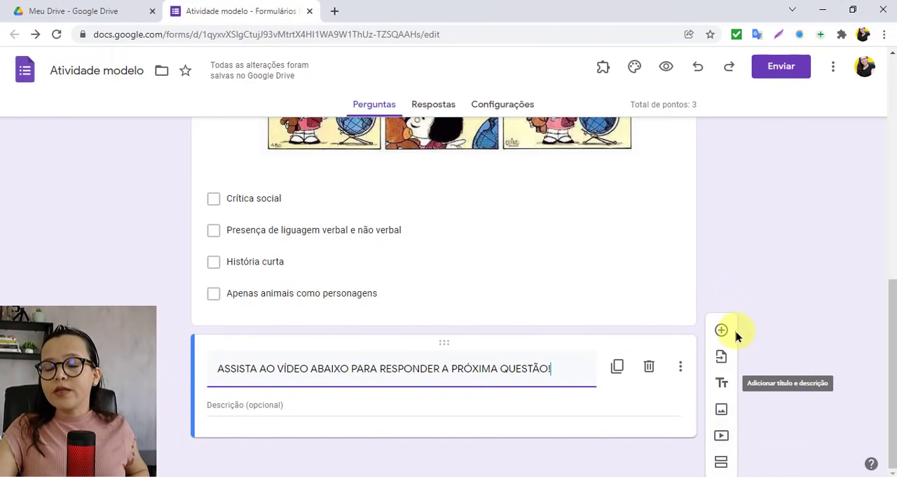
# Step: Start adding a video below the title block and search YouTube for CONECTAPROF, looking through the results
pyautogui.click(720, 438)
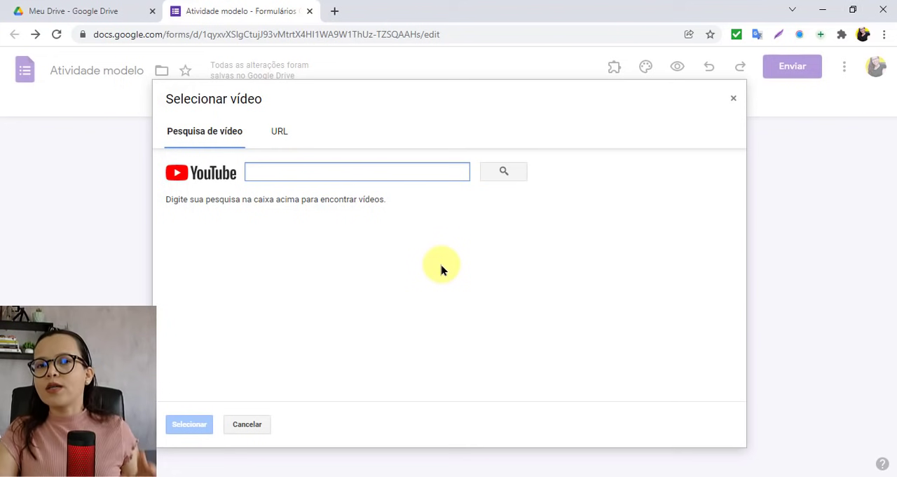
pyautogui.write('C')
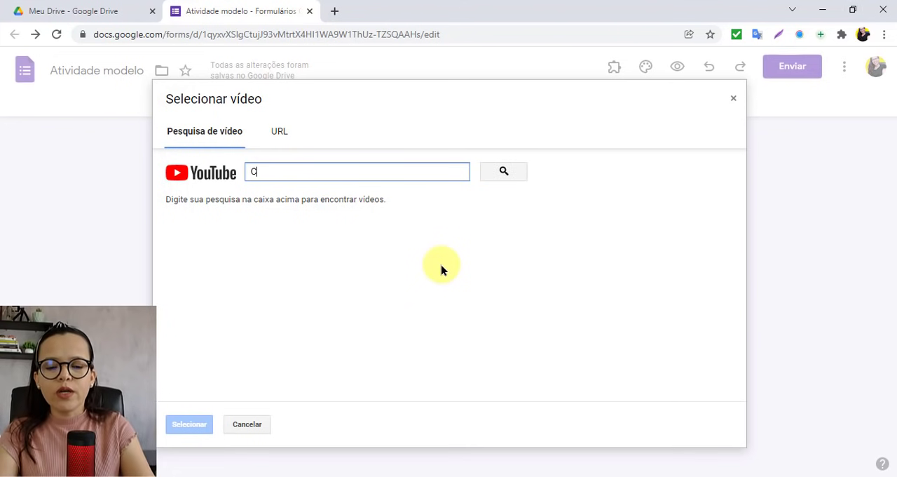
pyautogui.write('ONECTAPROF')
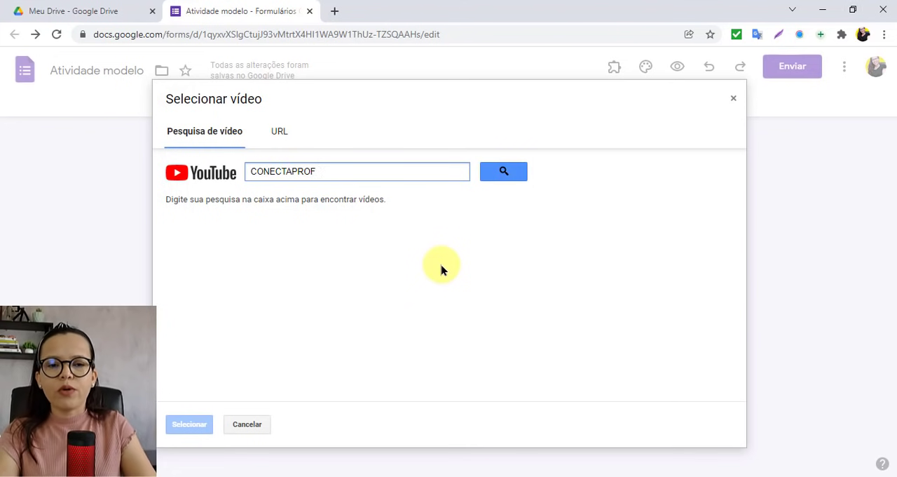
pyautogui.press('Return')
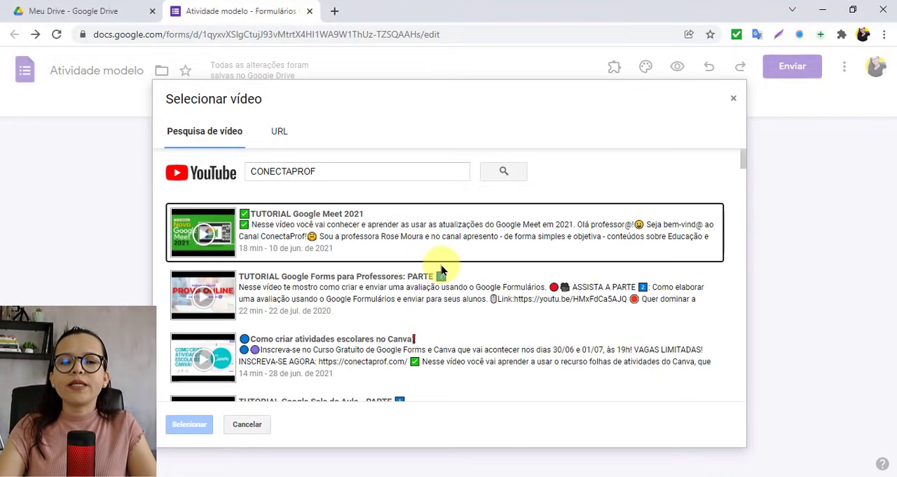
pyautogui.scroll(-2, 441, 270)
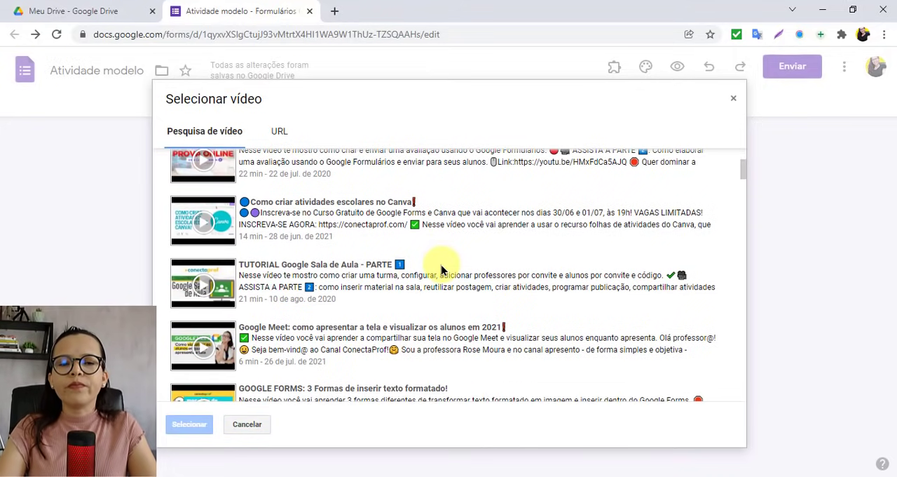
pyautogui.scroll(2, 441, 270)
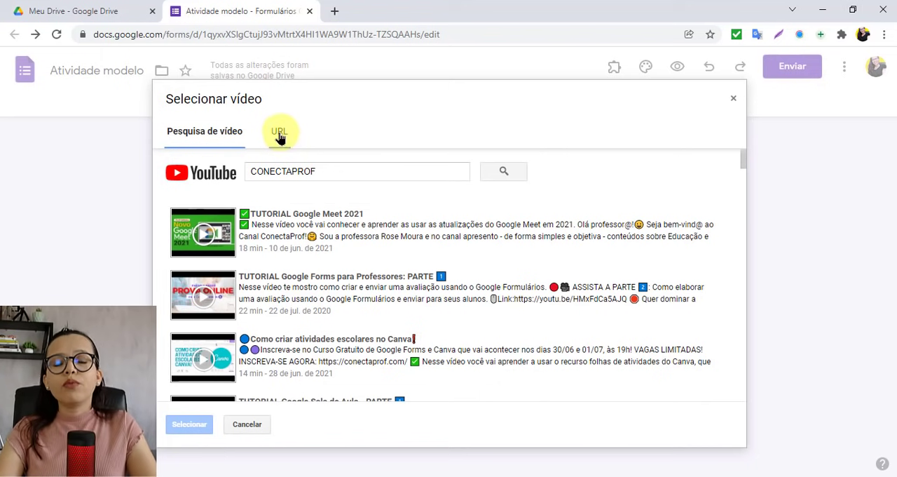
pyautogui.click(279, 135)
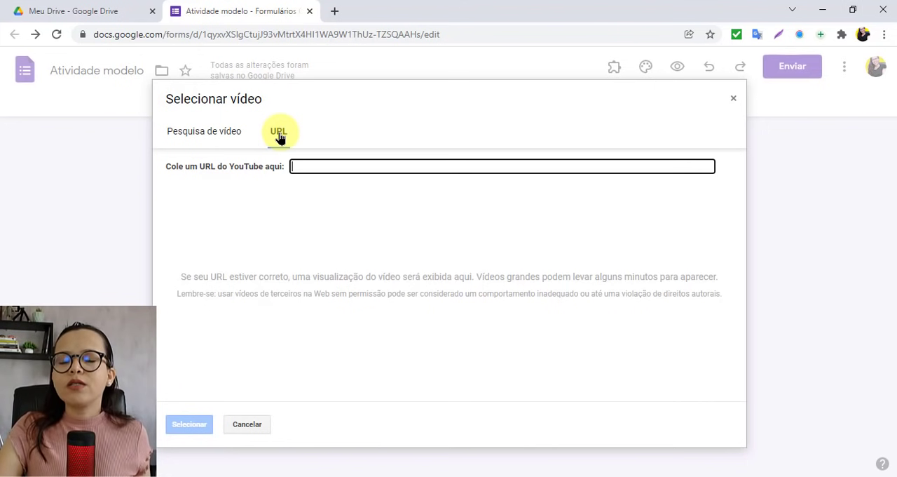
pyautogui.click(227, 261)
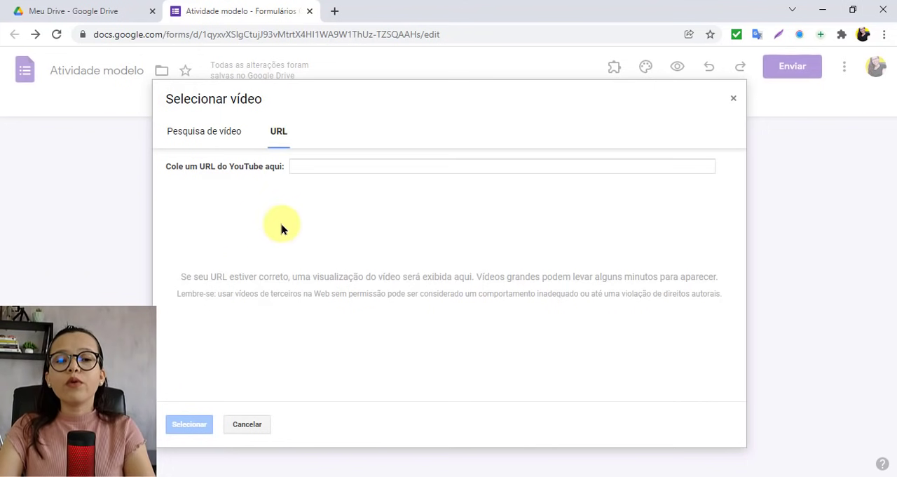
pyautogui.click(321, 165)
pyautogui.write('https://youtu.be/Tz8RQaO5Cr4')
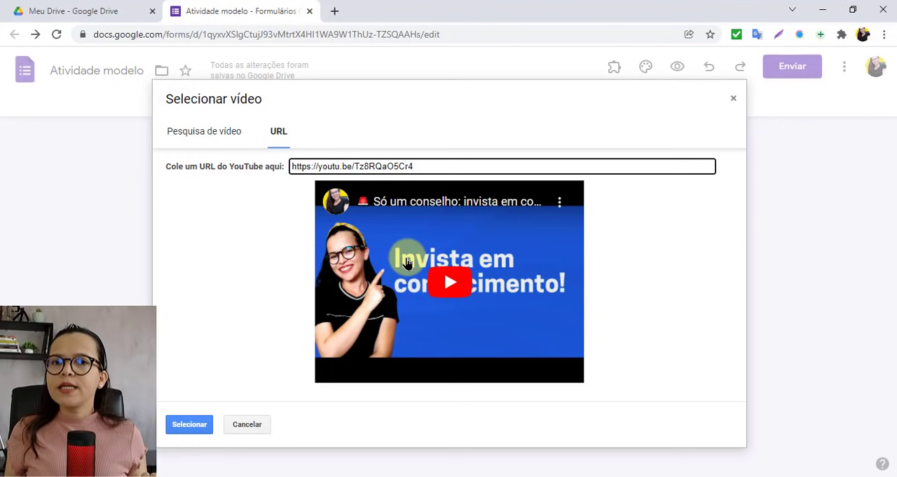
pyautogui.click(184, 425)
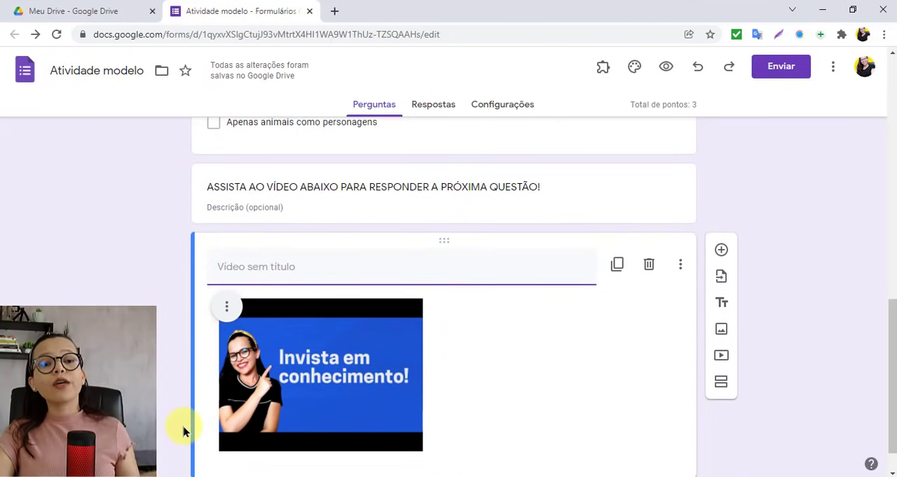
# Step: Align the inserted video to the centre and enlarge it by about a third
pyautogui.click(227, 306)
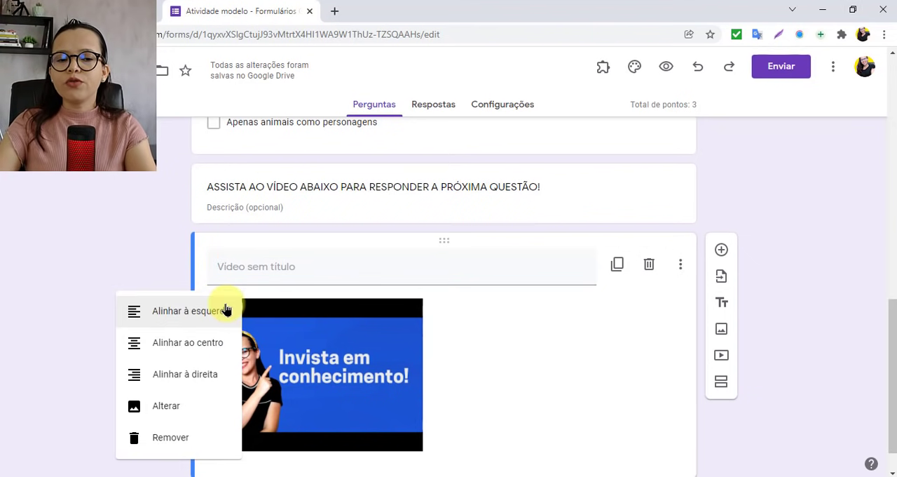
pyautogui.click(186, 347)
pyautogui.scroll(-1, 602, 361)
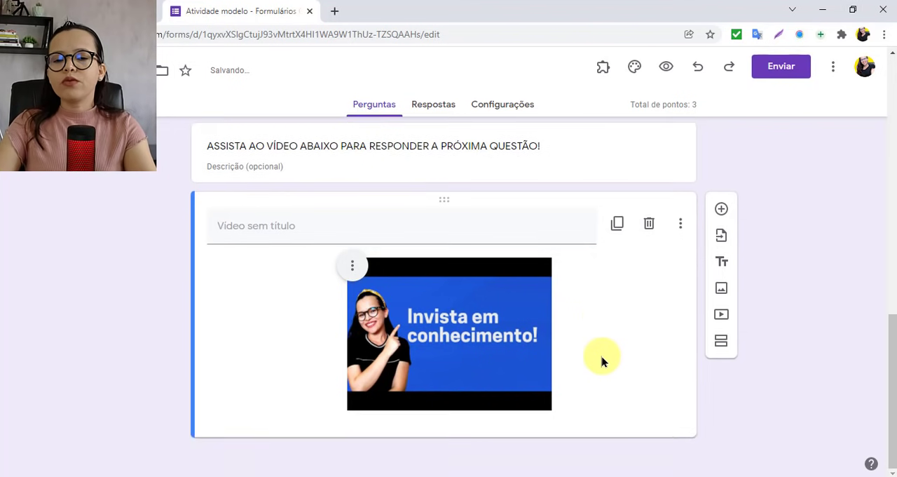
pyautogui.click(467, 347)
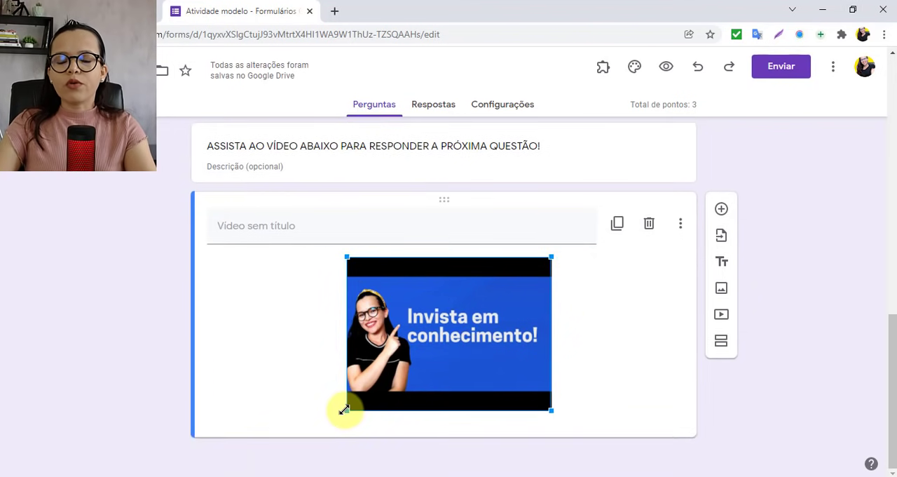
pyautogui.moveTo(345, 411); pyautogui.dragTo(263, 404)
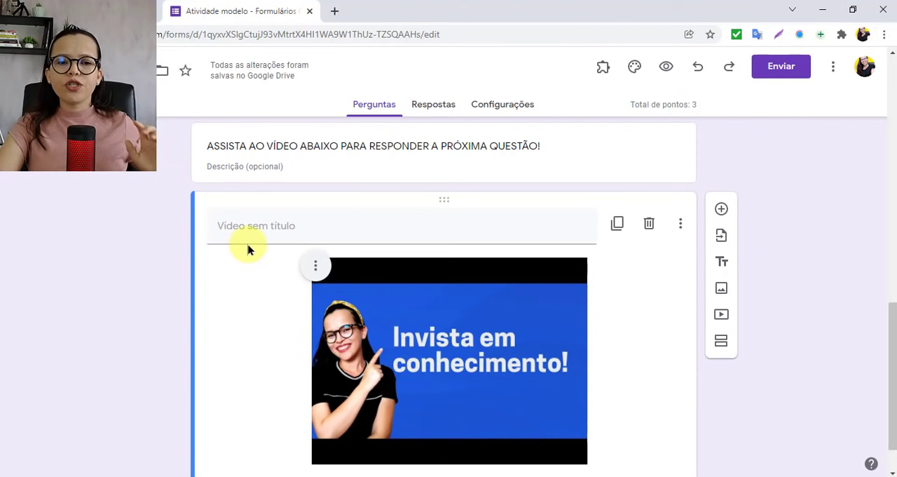
# Step: Title the inserted video "Video da QUESTÃO 2"
pyautogui.click(241, 225)
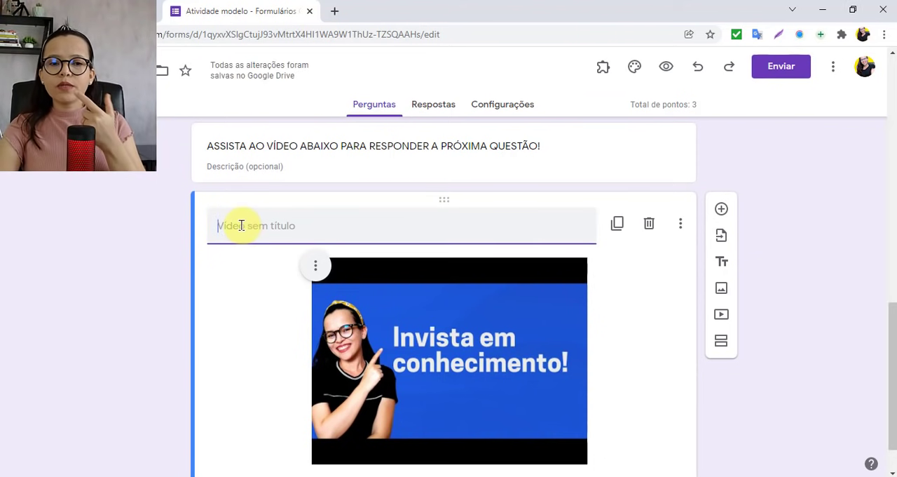
pyautogui.scroll(1, 241, 226)
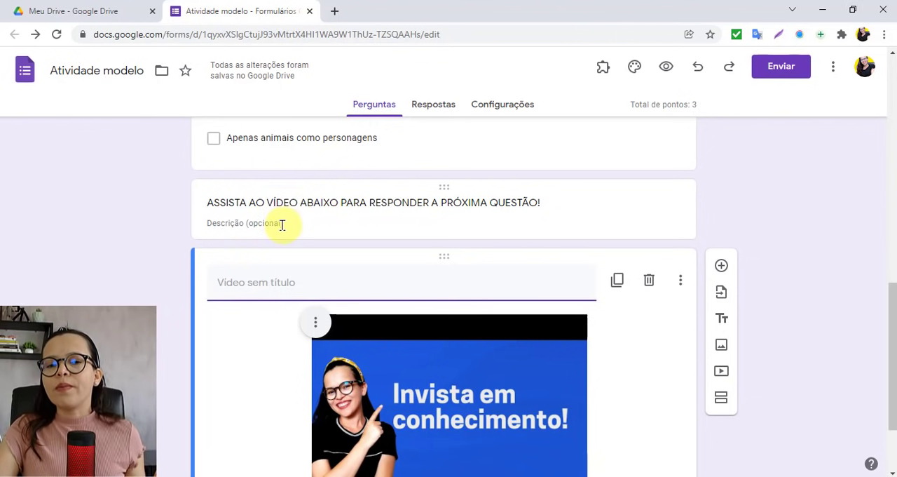
pyautogui.press('capslock')
pyautogui.write('v')
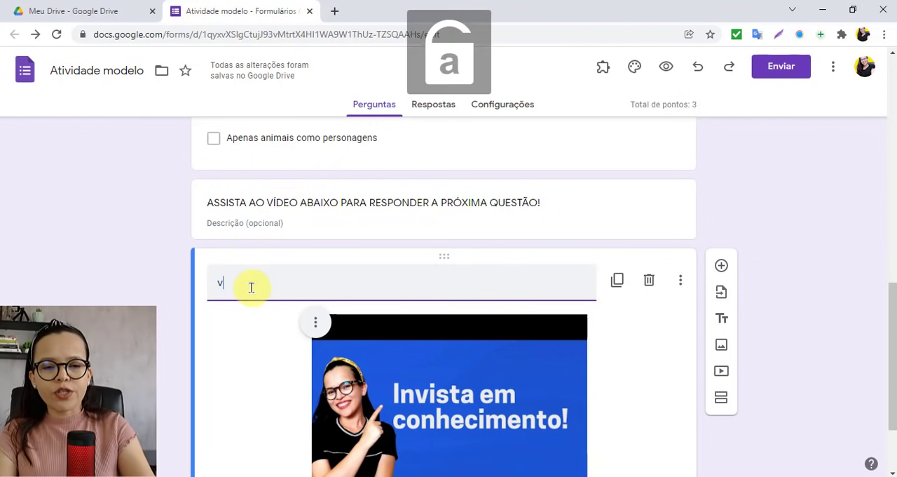
pyautogui.press('BackSpace')
pyautogui.press('capslock')
pyautogui.write('V')
pyautogui.press('capslock')
pyautogui.write('ideo da')
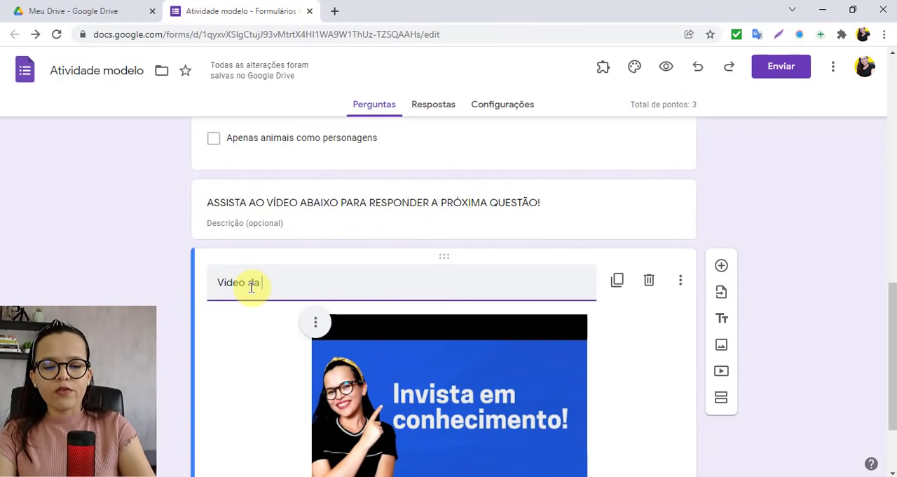
pyautogui.press('capslock')
pyautogui.write('QUESTÃO 2')
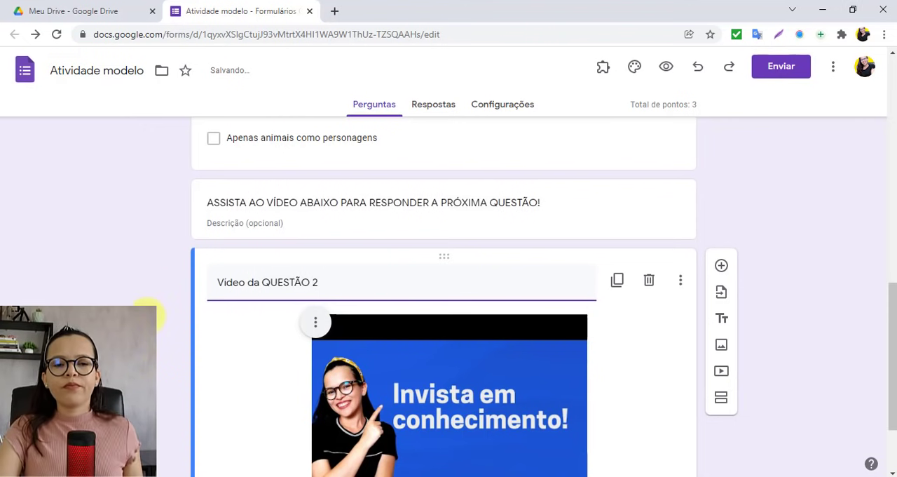
pyautogui.click(150, 310)
# Step: Add a Parágrafo question below the video with the copied text beginning "QUESTÃO 2 - Comente sobre como a leitura pode ajudar a ampliar conhecimentos gerais"
pyautogui.scroll(-1, 150, 310)
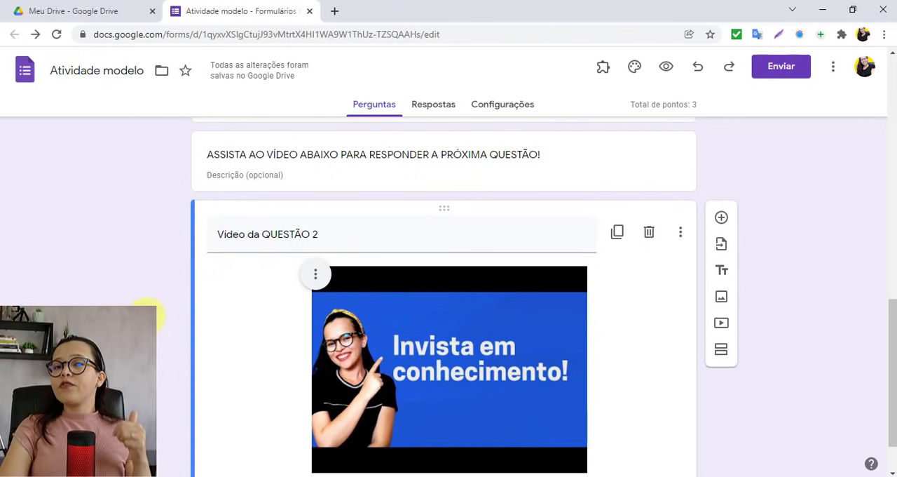
pyautogui.click(721, 219)
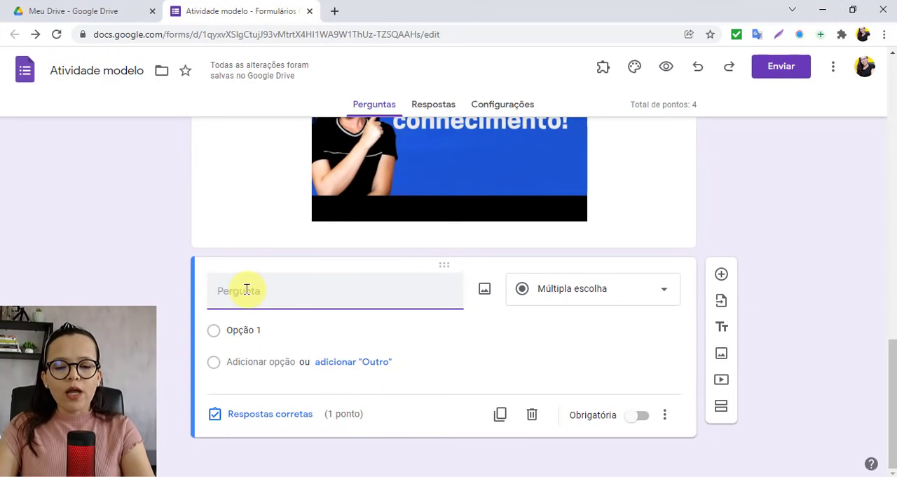
pyautogui.write('QUESTÃO 2 - Comente sobre como a leitura pode ajudar a ampliar conhecimentos gerais e específicos dos leitores e comente sobre suas experiências de leitura e como elas tem te ajudado.')
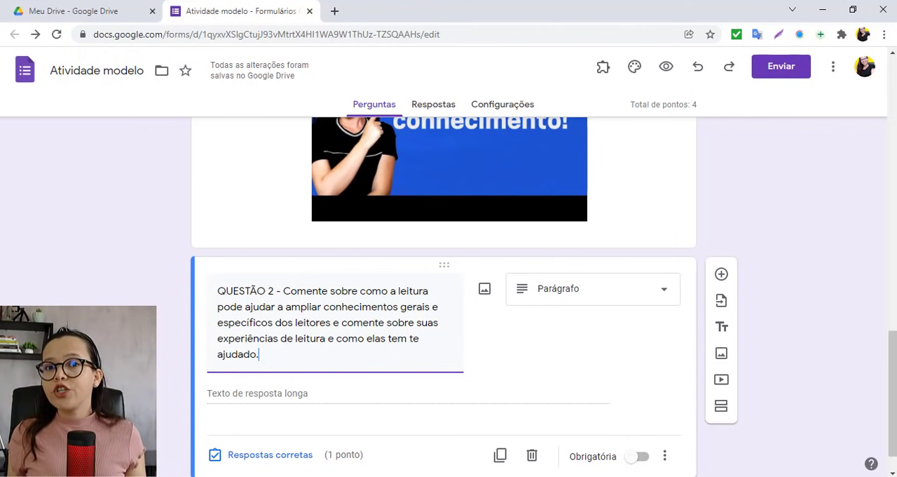
pyautogui.scroll(-1, 444, 297)
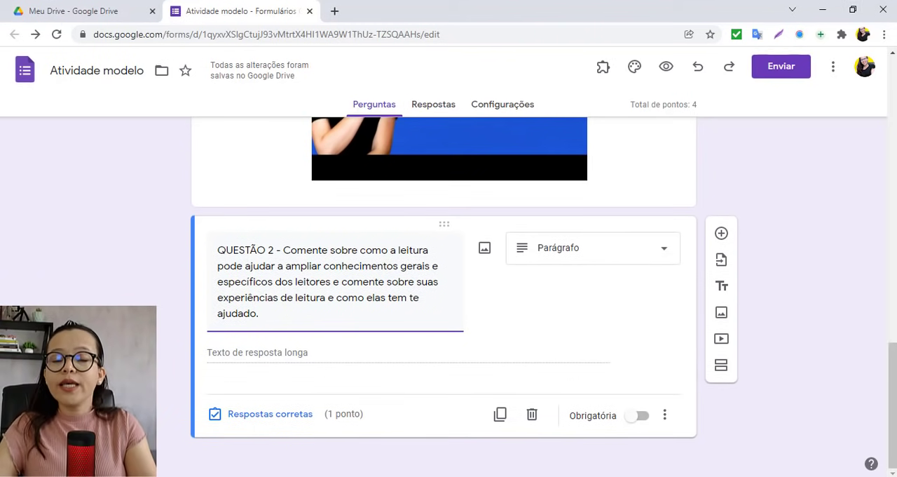
pyautogui.scroll(6, 444, 298)
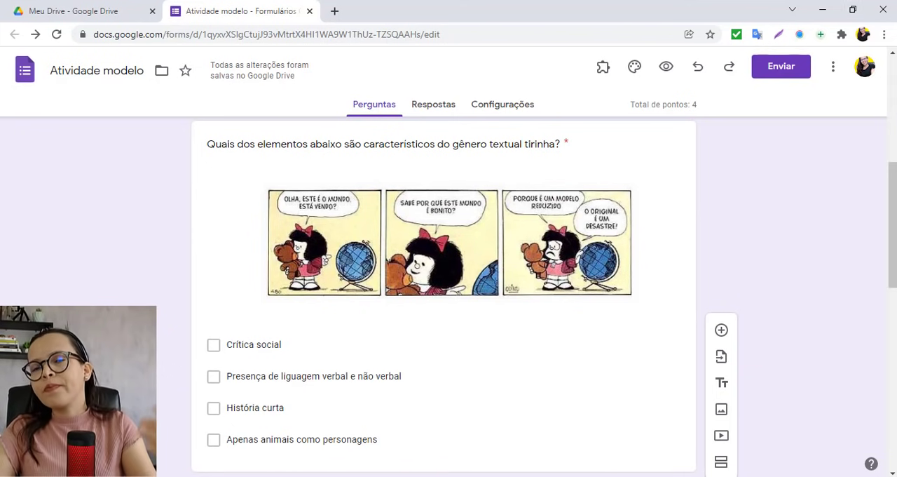
pyautogui.scroll(-6, 225, 359)
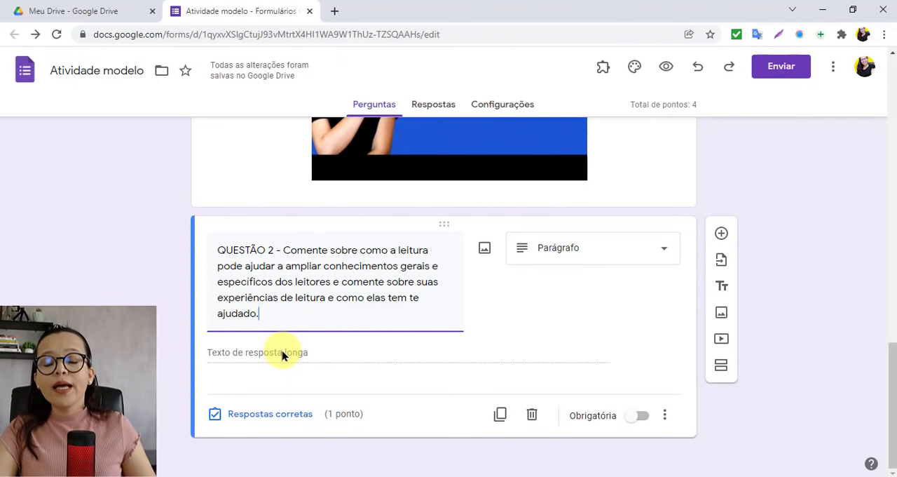
# Step: Set the QUESTÃO 2 paragraph question to 0 points and make it mandatory
pyautogui.click(277, 414)
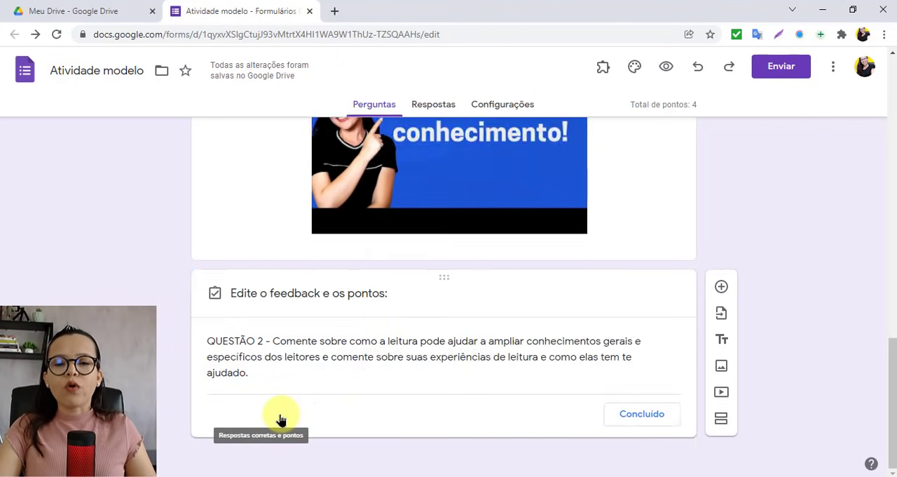
pyautogui.write('0')
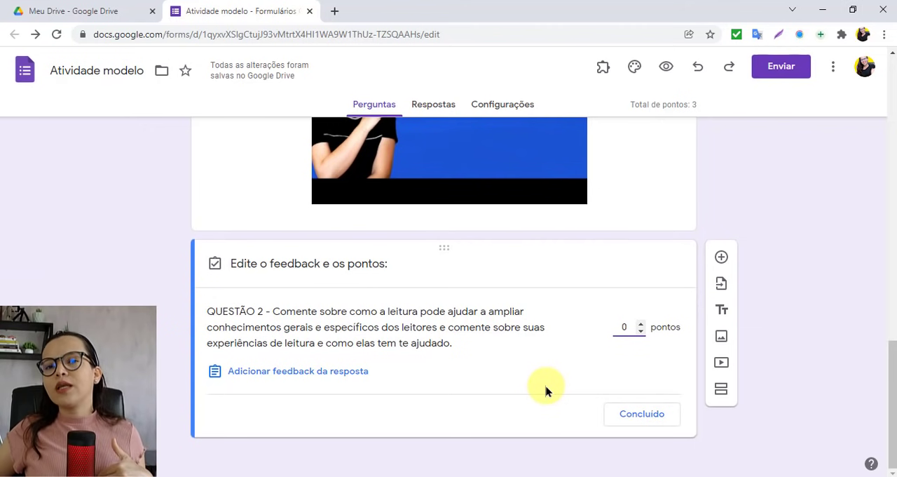
pyautogui.click(638, 412)
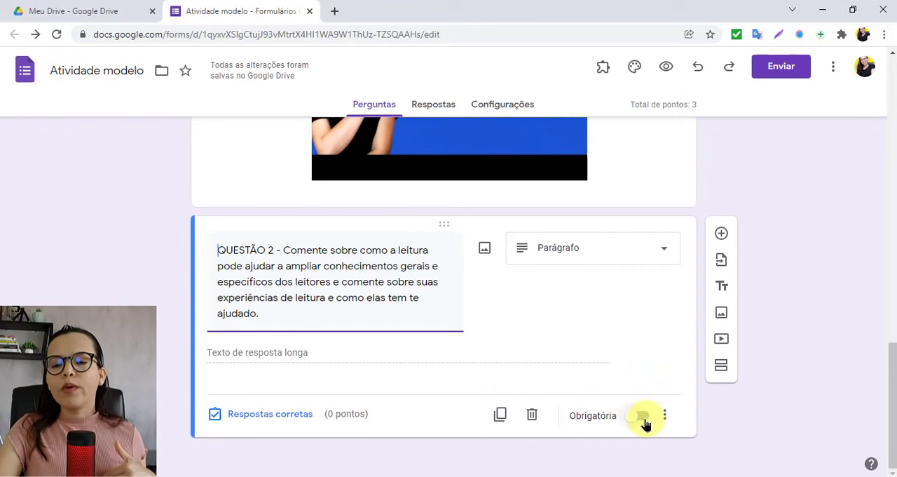
pyautogui.click(642, 417)
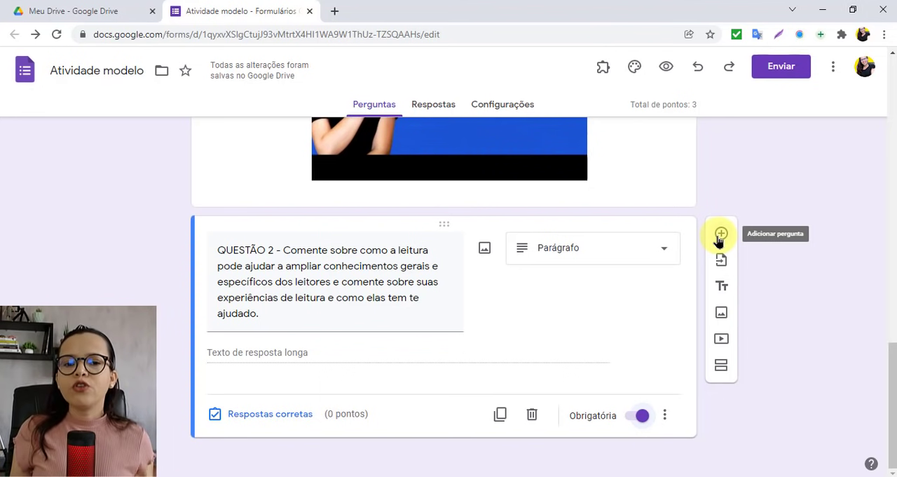
pyautogui.click(664, 250)
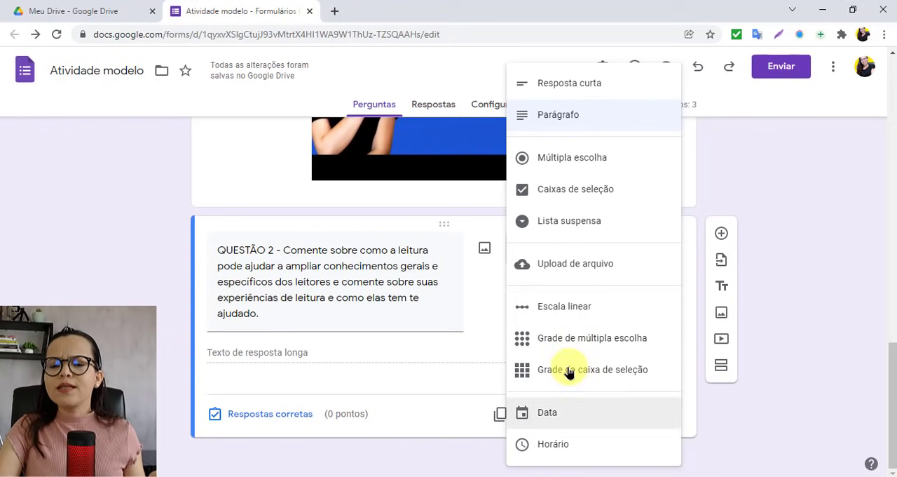
pyautogui.click(574, 118)
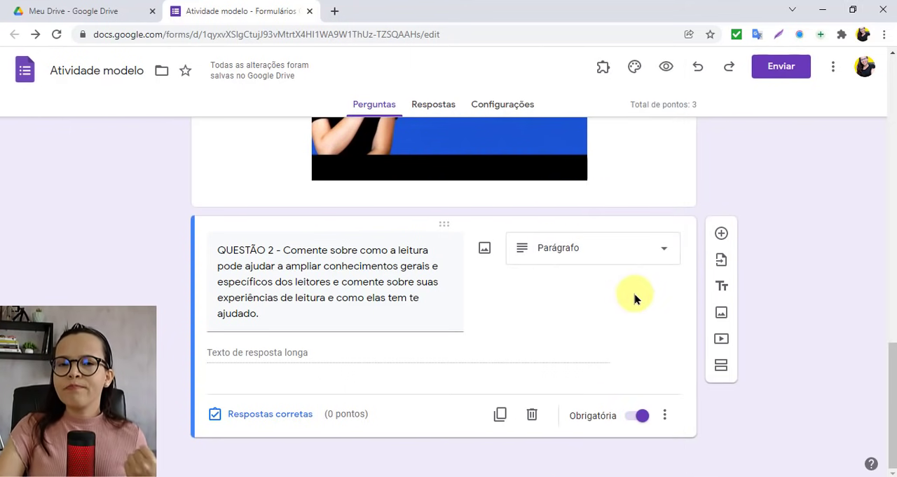
# Step: Get the form's sharing link as a shortened URL and copy it
pyautogui.scroll(15, 634, 299)
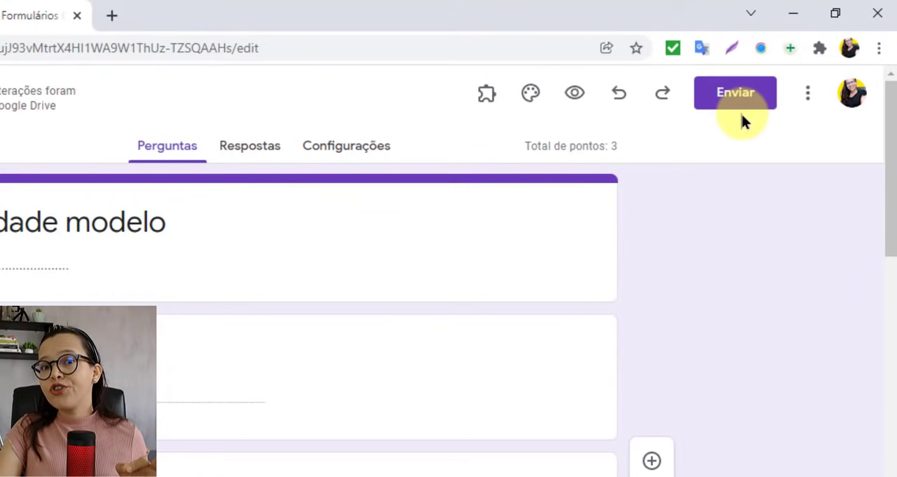
pyautogui.click(733, 97)
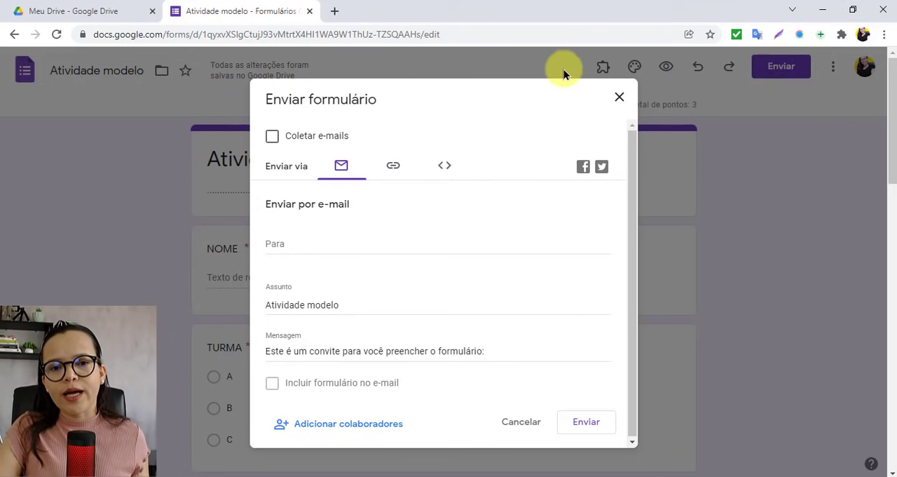
pyautogui.click(394, 169)
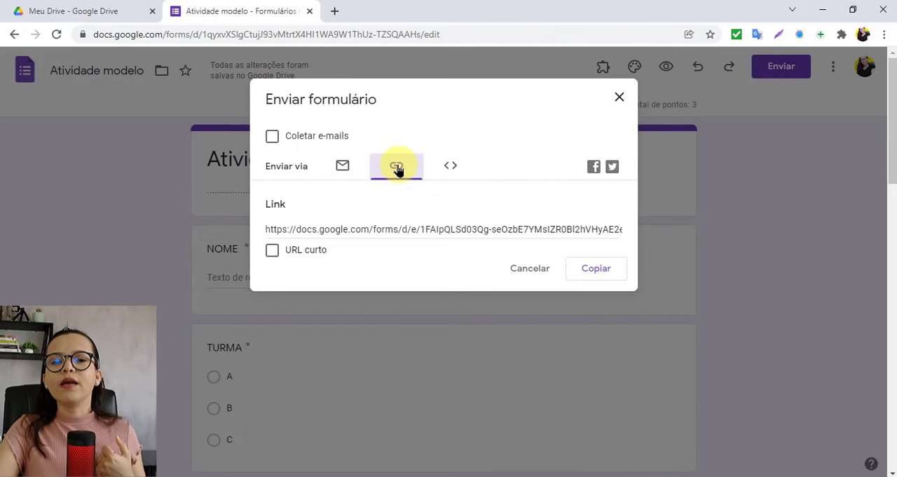
pyautogui.click(269, 256)
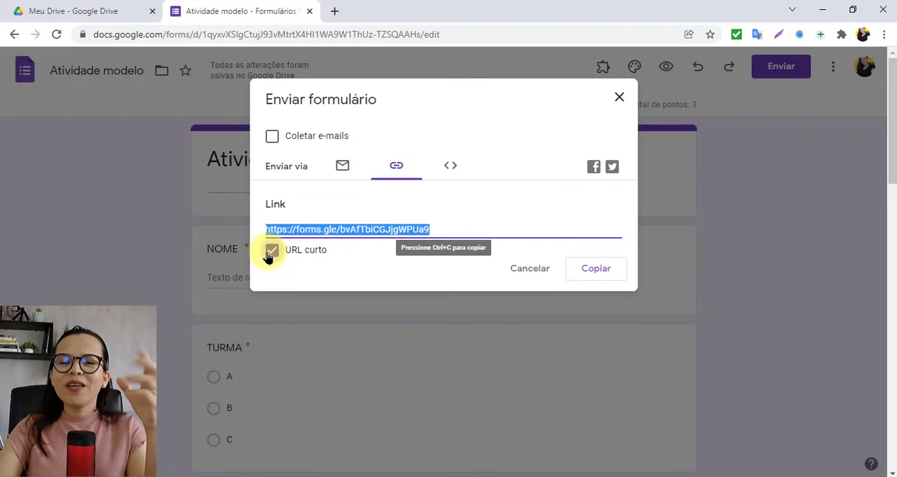
pyautogui.click(595, 270)
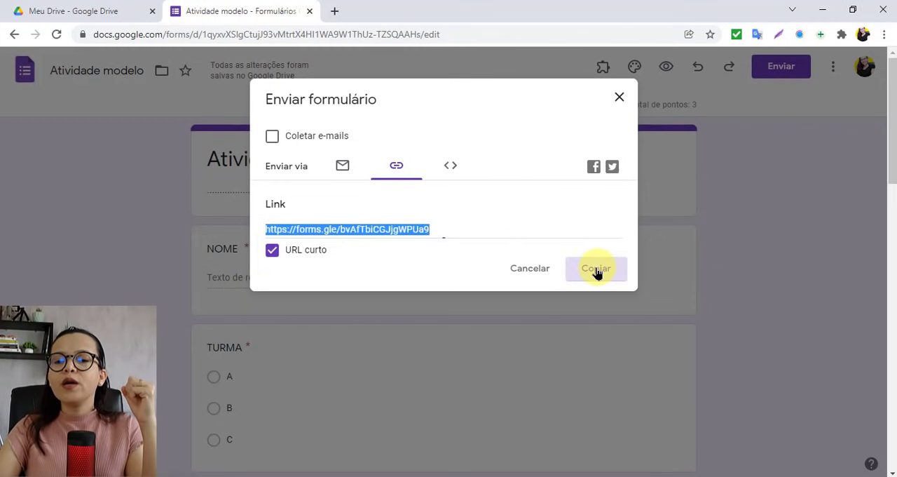